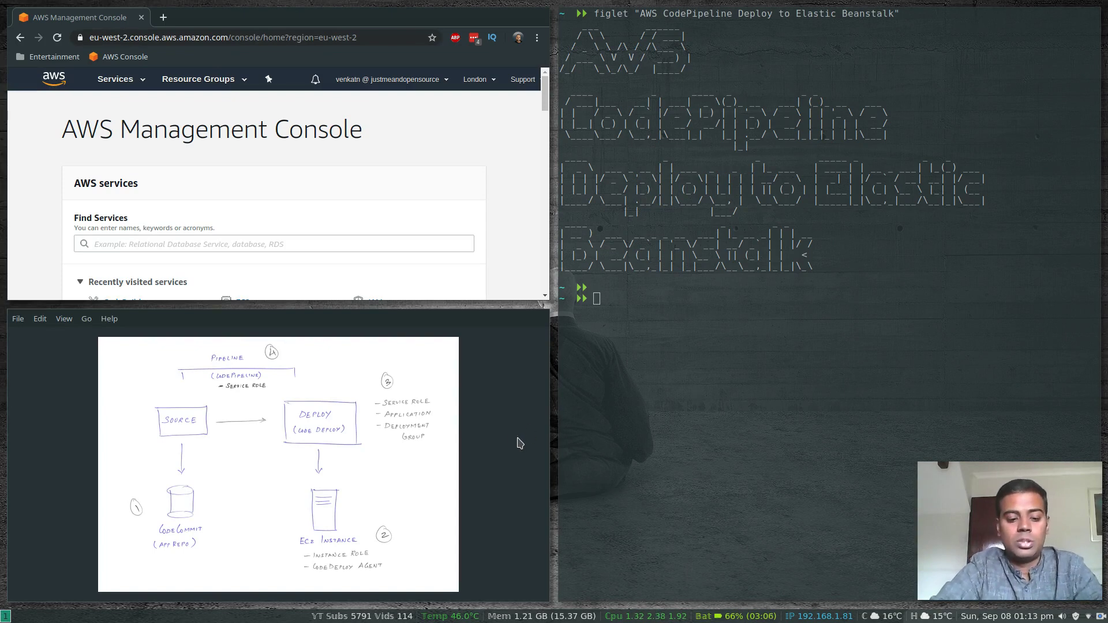
Review the CodePipeline architecture diagram at full-screen size and close the image viewer
key(super+f)
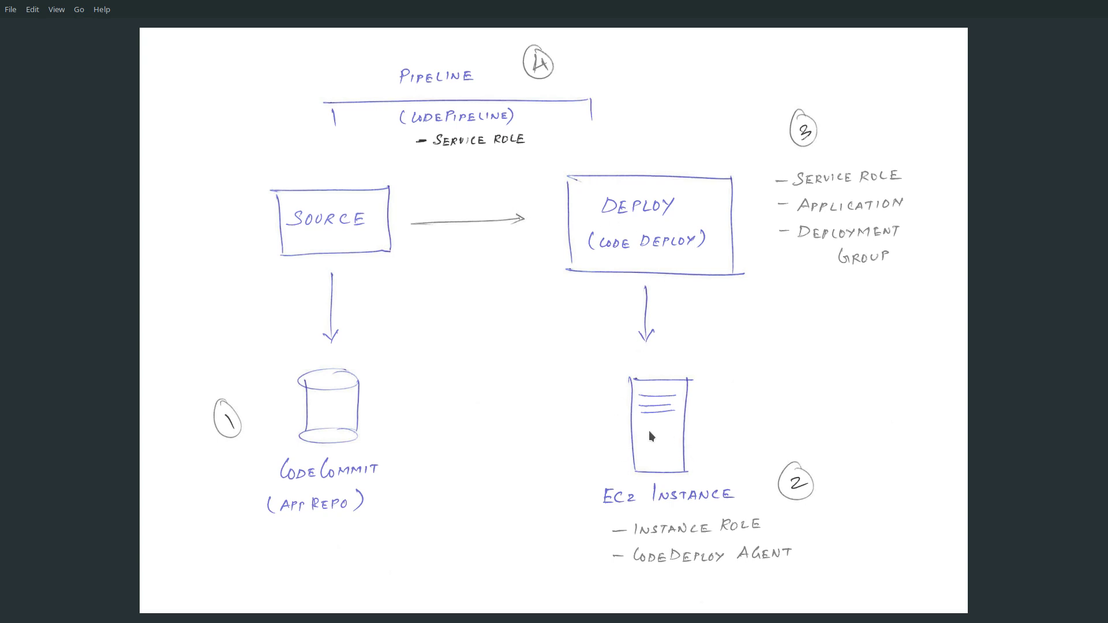
key(super+f)
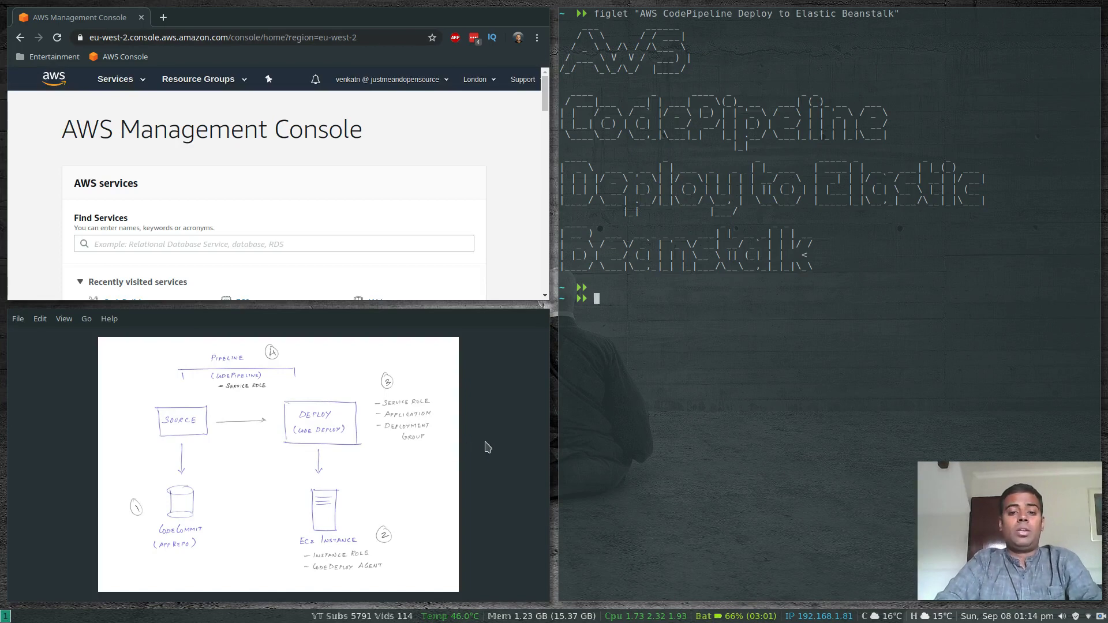
key(super+shift+q)
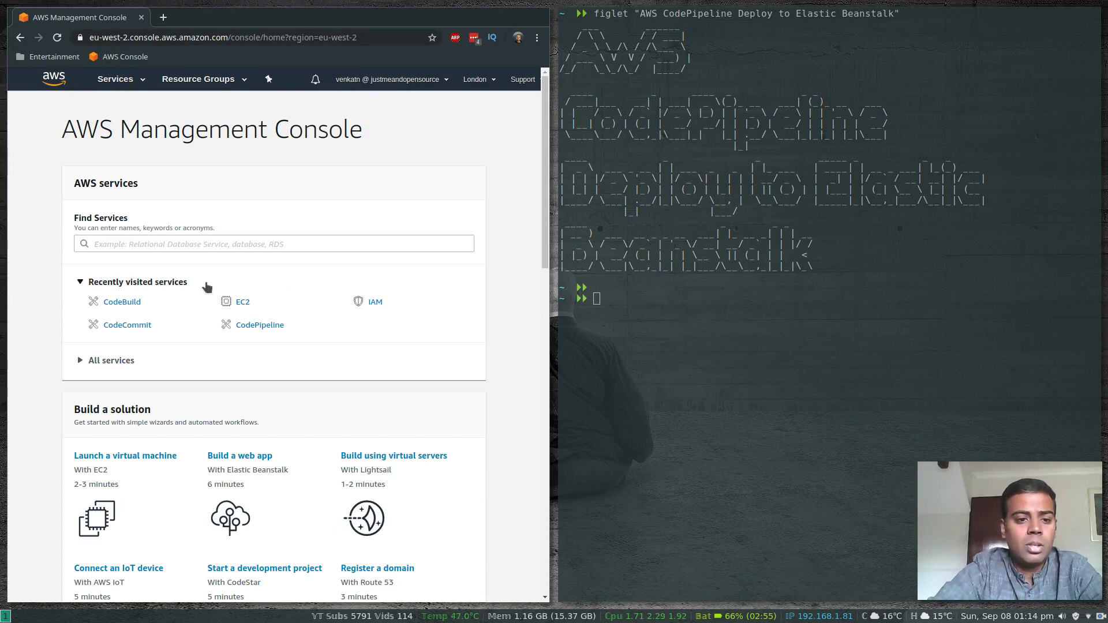
Find the Elastic Beanstalk service by searching for "beanstalk" and start creating a web app
click(151, 243)
text(beansat)
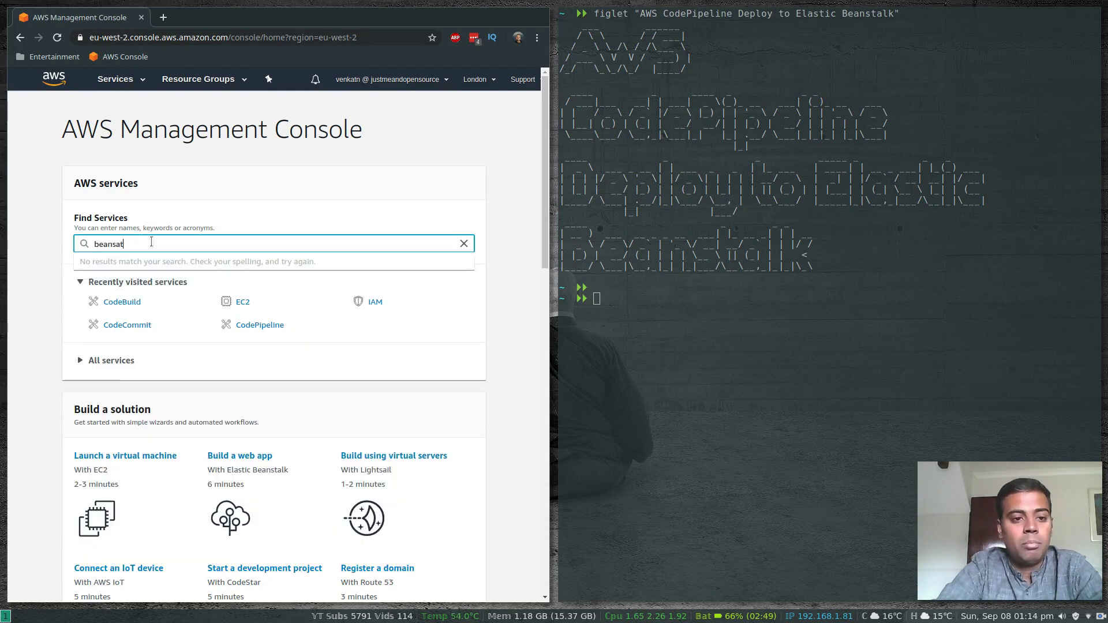
key(BackSpace)
key(BackSpace)
text(talk)
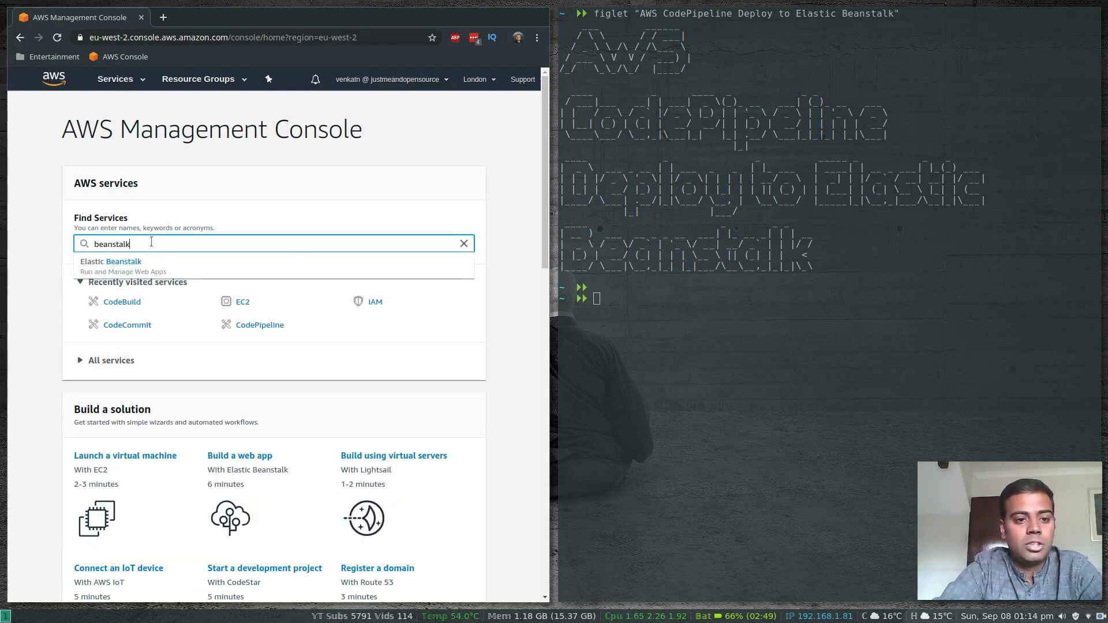
click(132, 263)
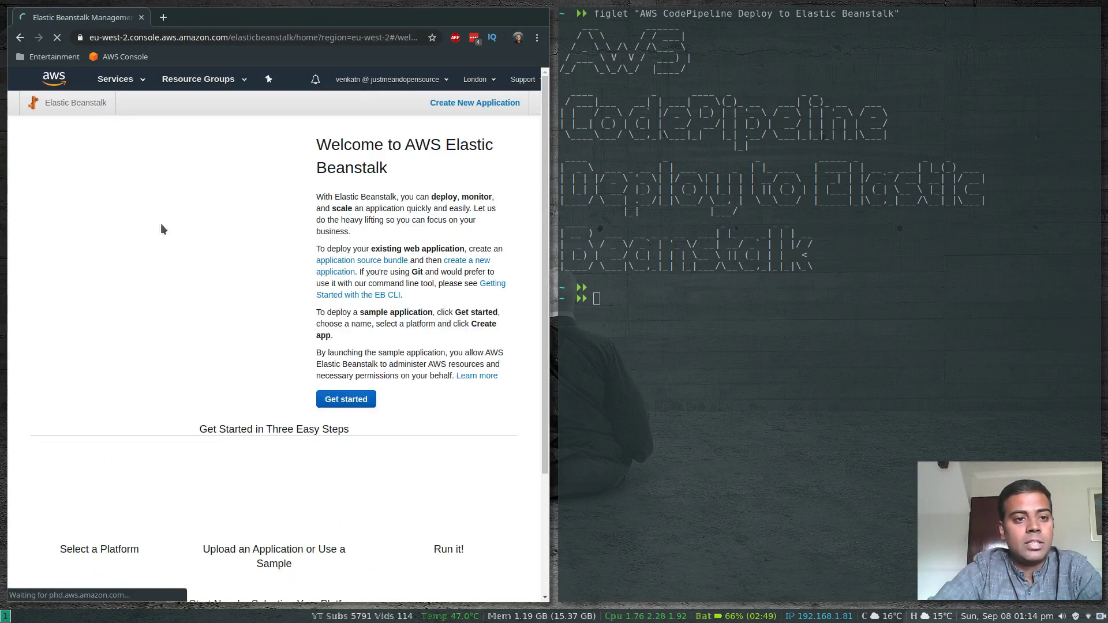
click(341, 399)
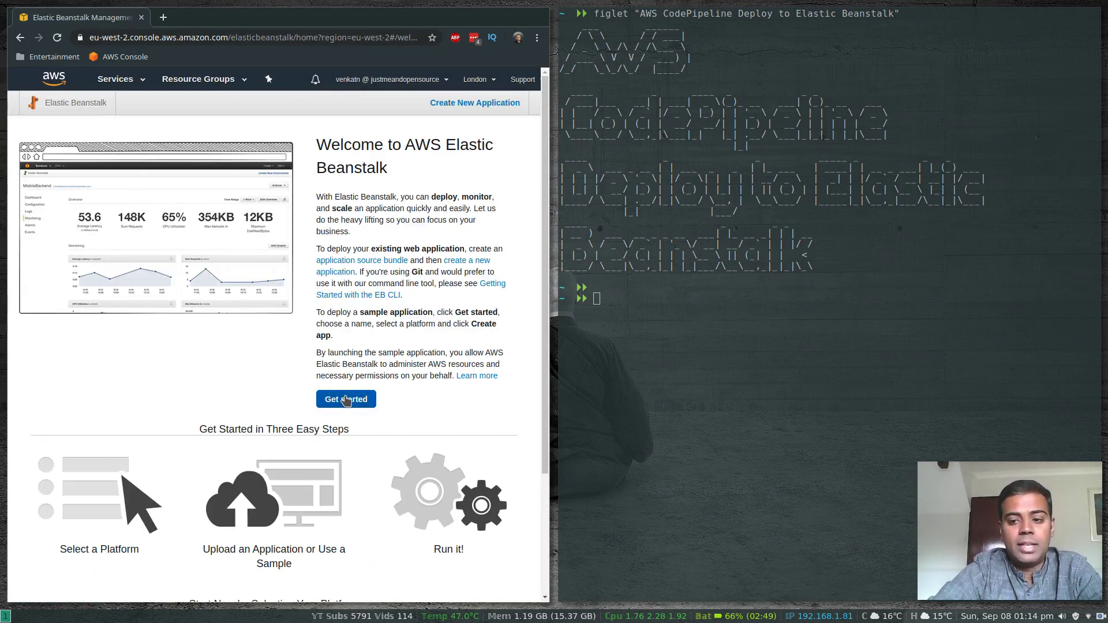
Create a web app named MyDemoApplication on the PHP platform, using the sample application code
click(196, 229)
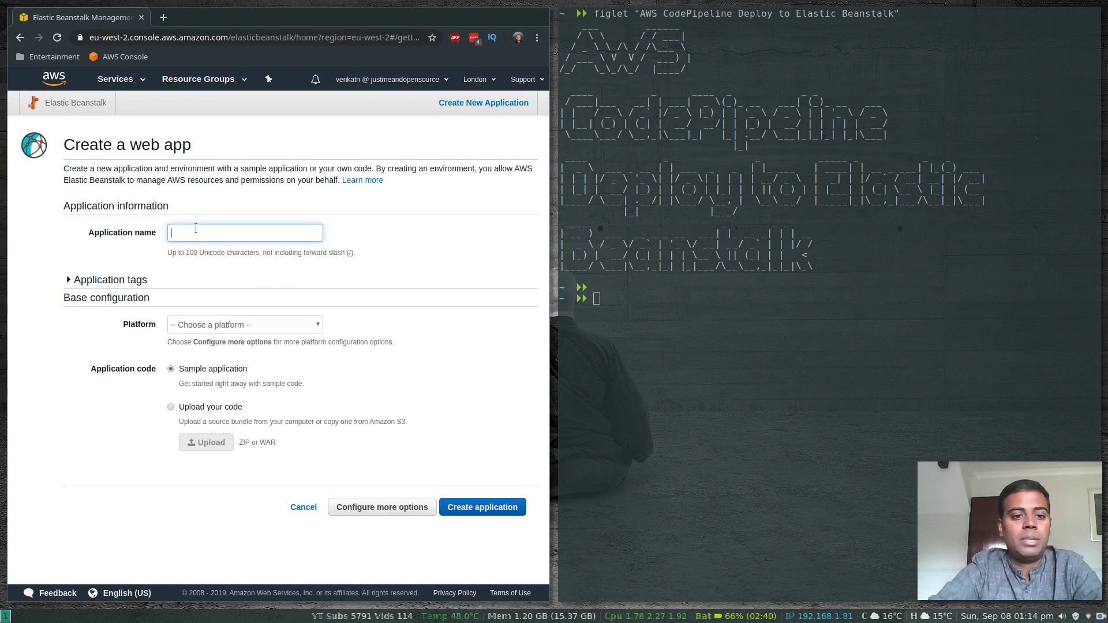
text(MyDemoA)
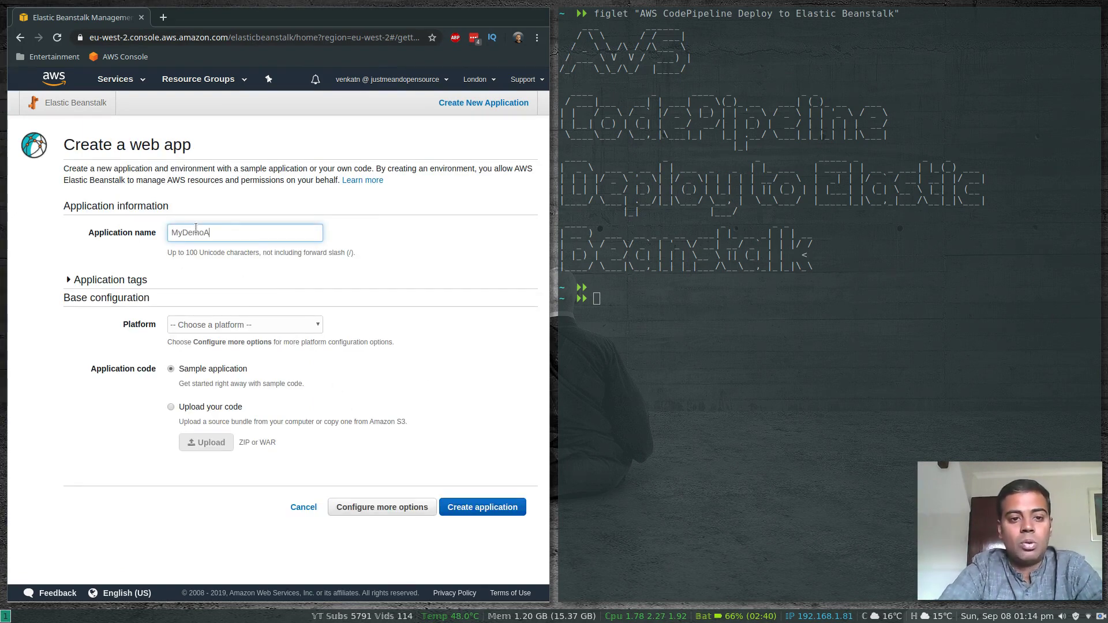
text(pplication)
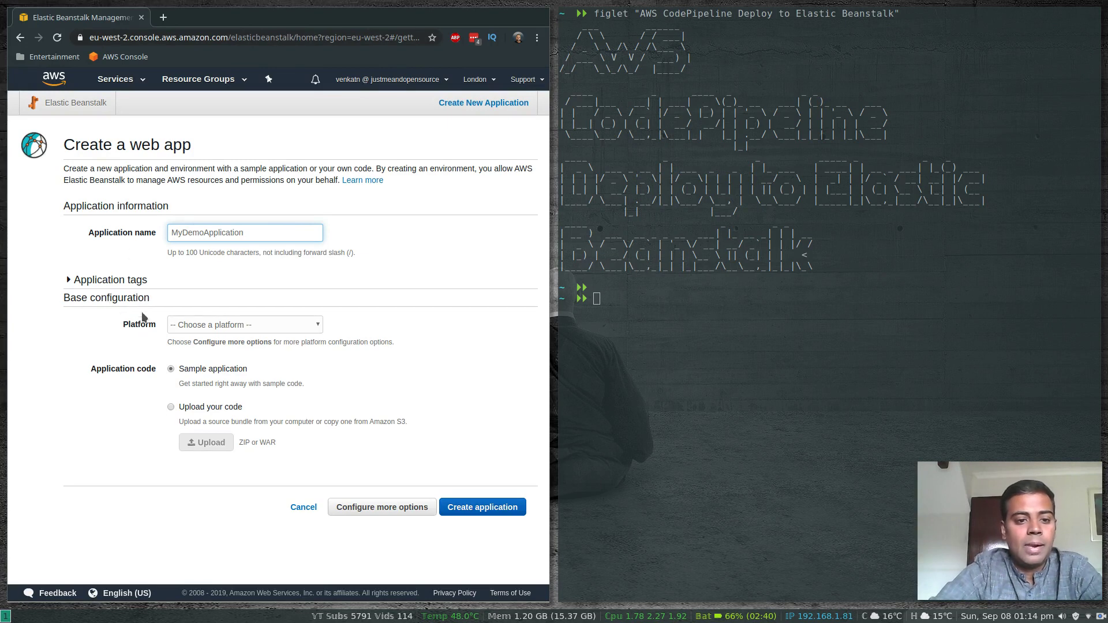
click(225, 326)
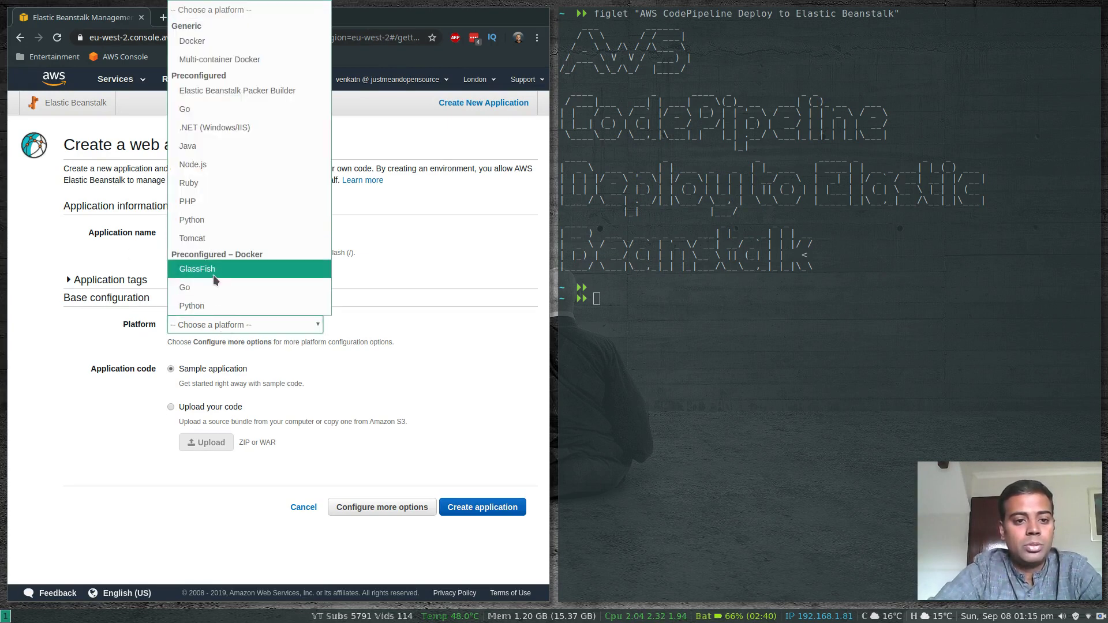
click(218, 203)
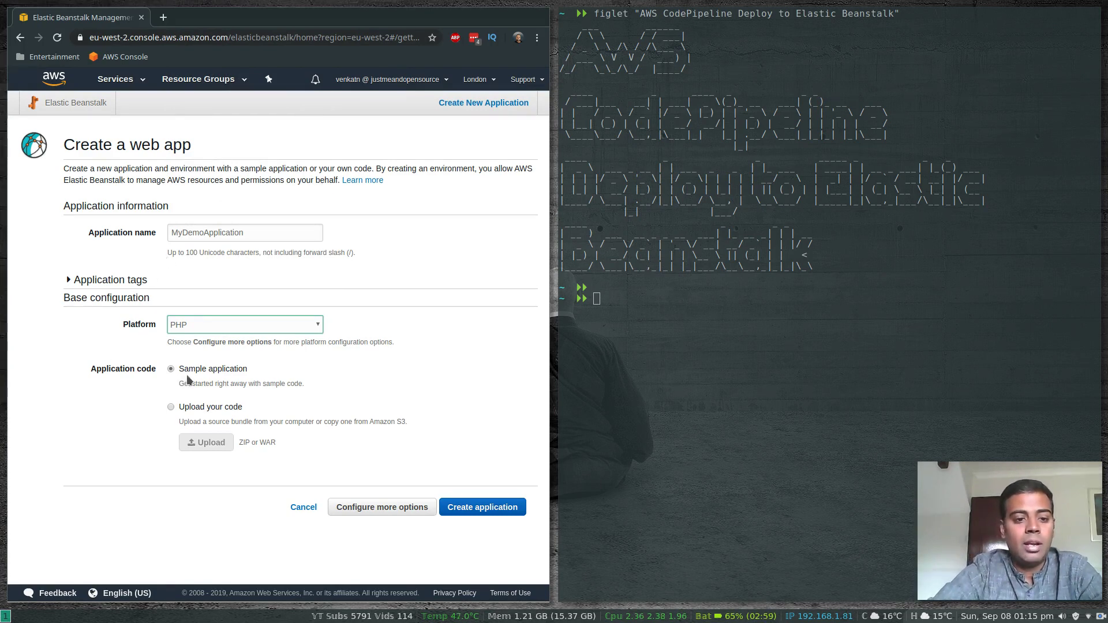
click(479, 508)
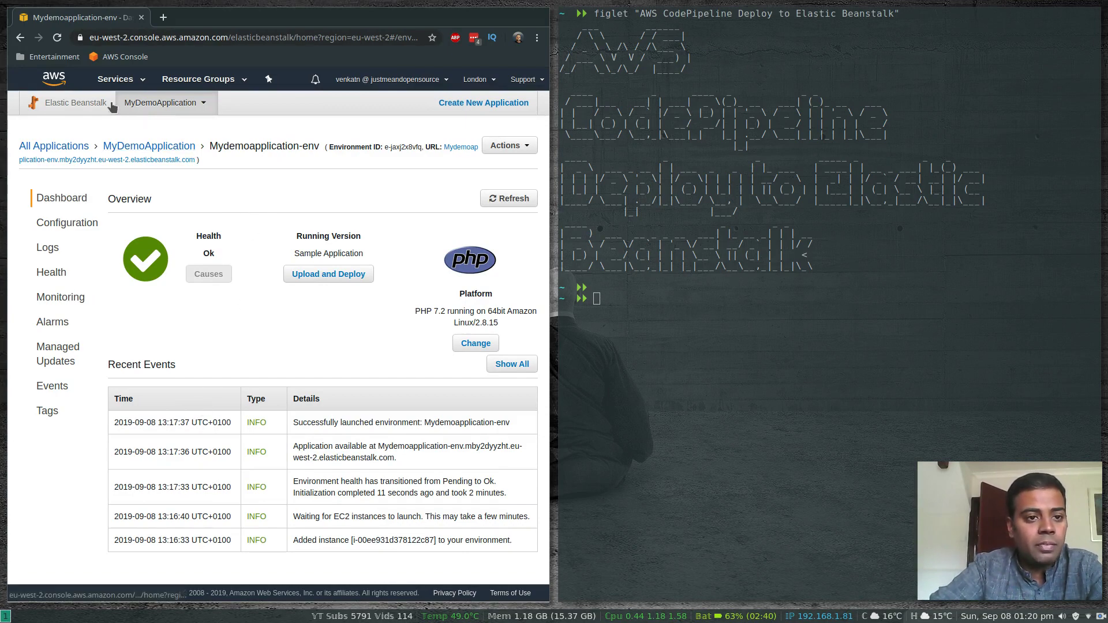
Open Mydemoapplication-env from the list of all applications, view its site through the environment URL, and return to the dashboard
click(75, 102)
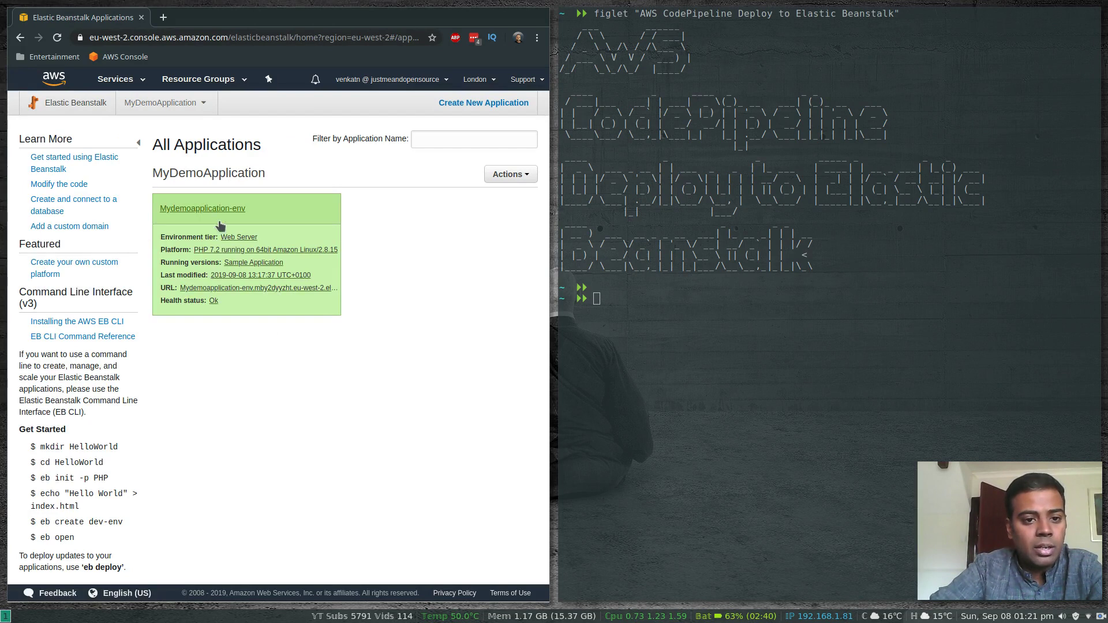
click(206, 209)
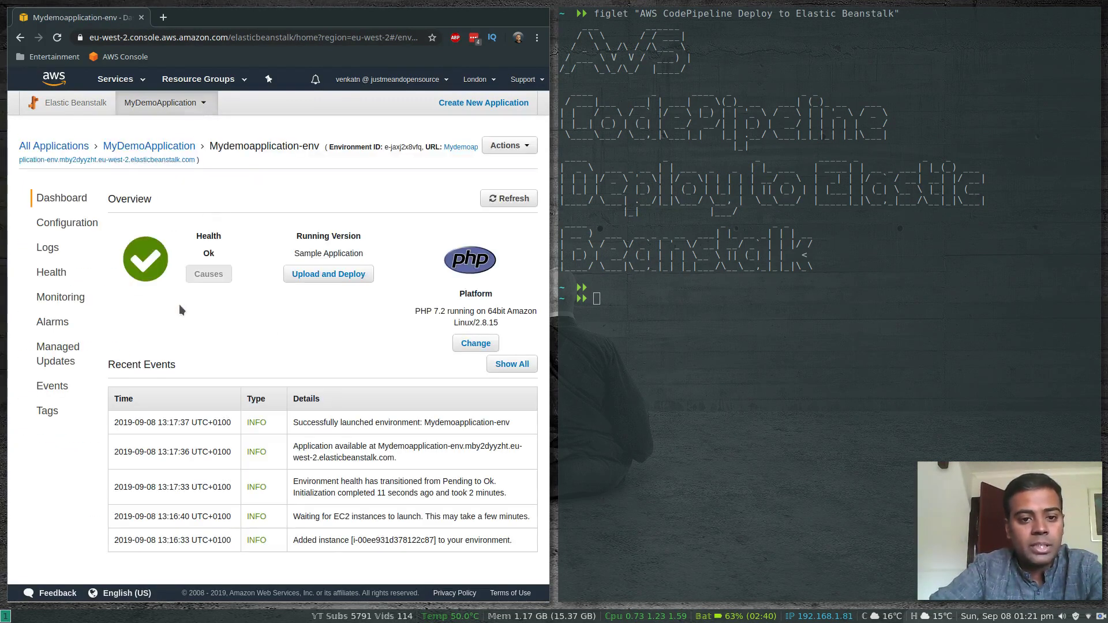
click(458, 148)
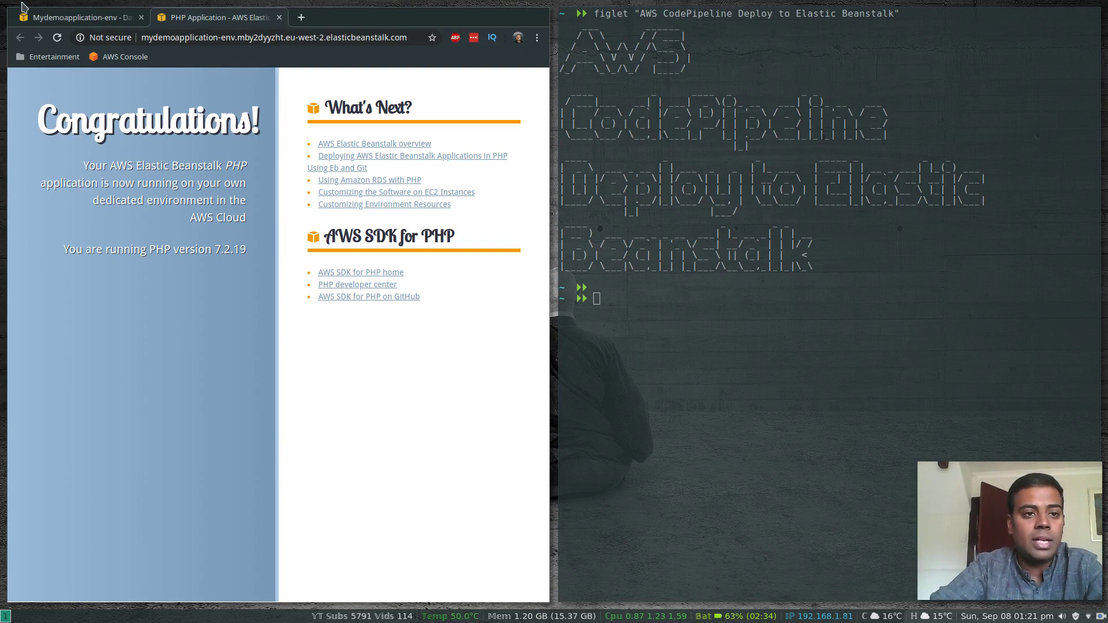
click(61, 17)
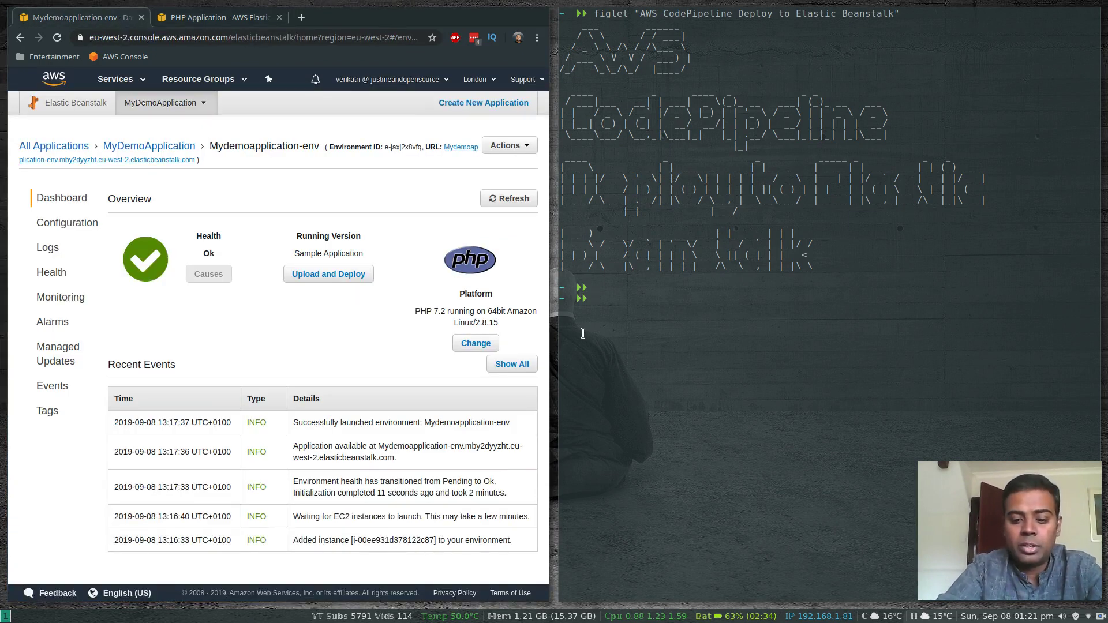
Create a CodeCommit repository named demorepo with the AWS CLI in a cleared terminal
key(ctrl+l)
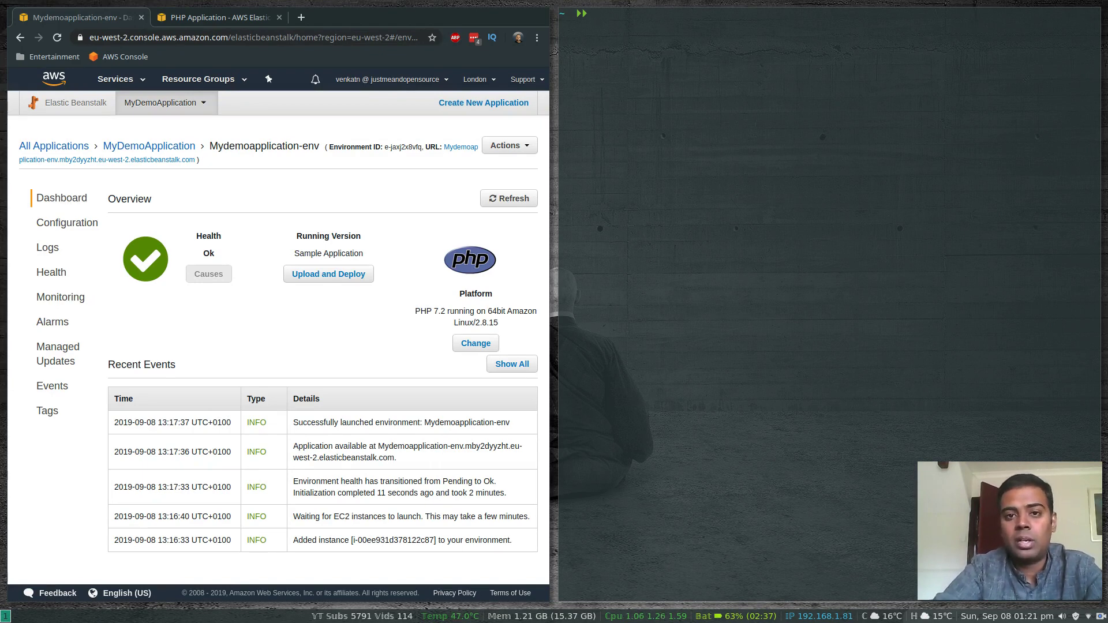
text(aw)
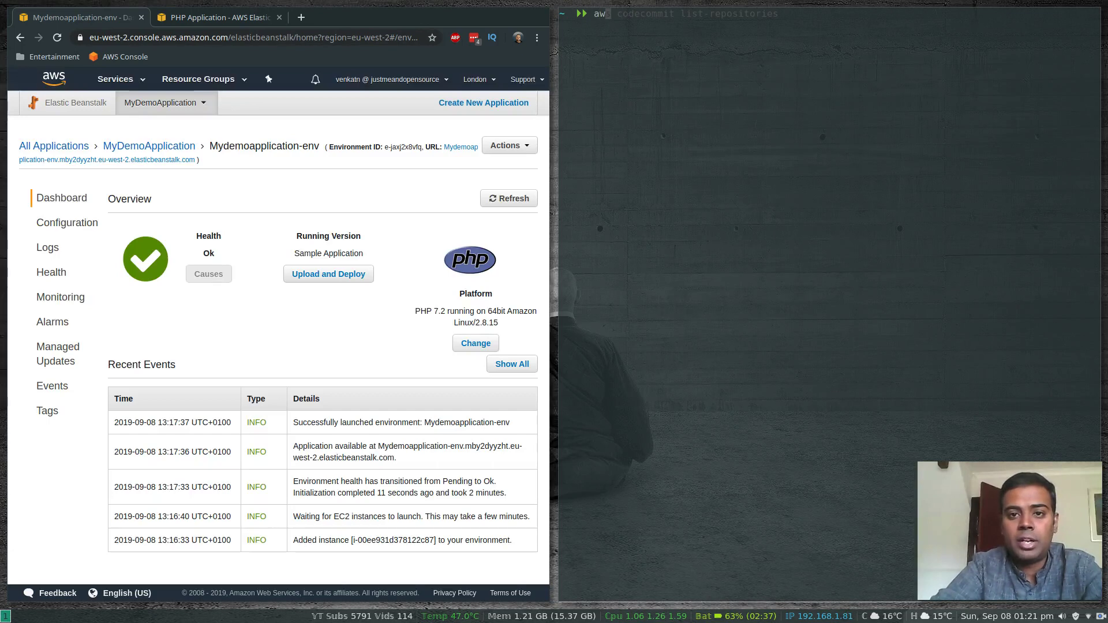
text(s codecommit c)
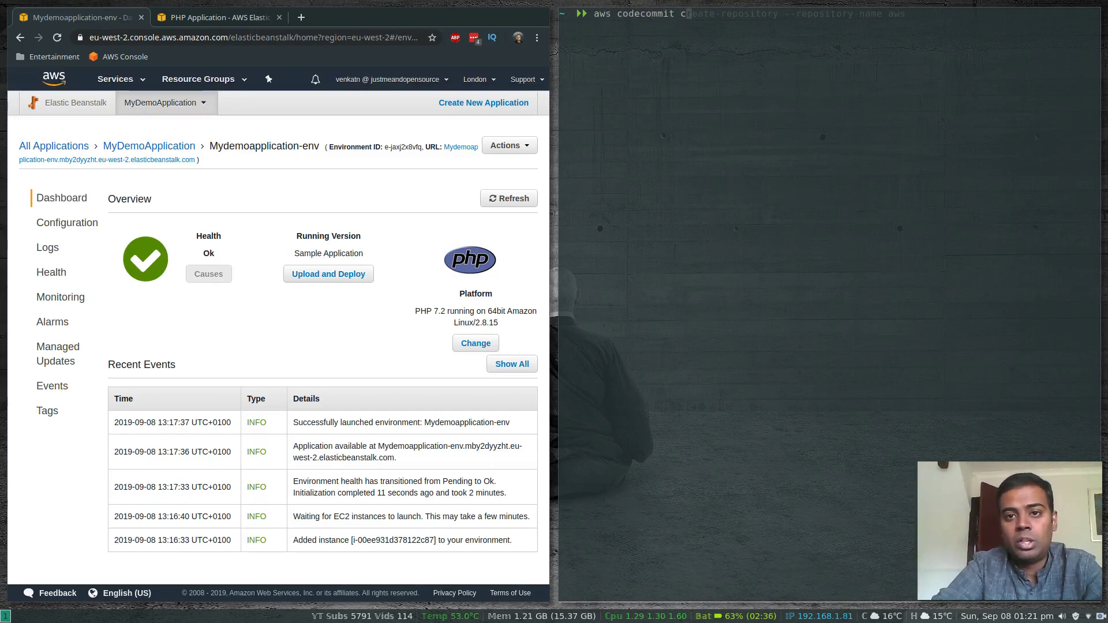
text(reate-repository )
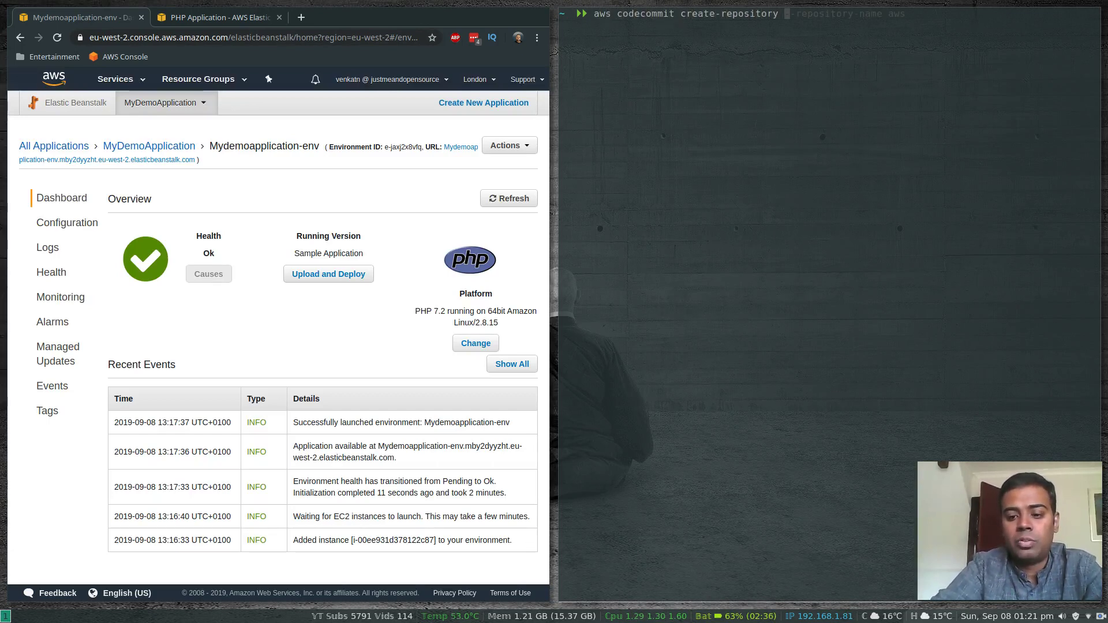
text(--repositor)
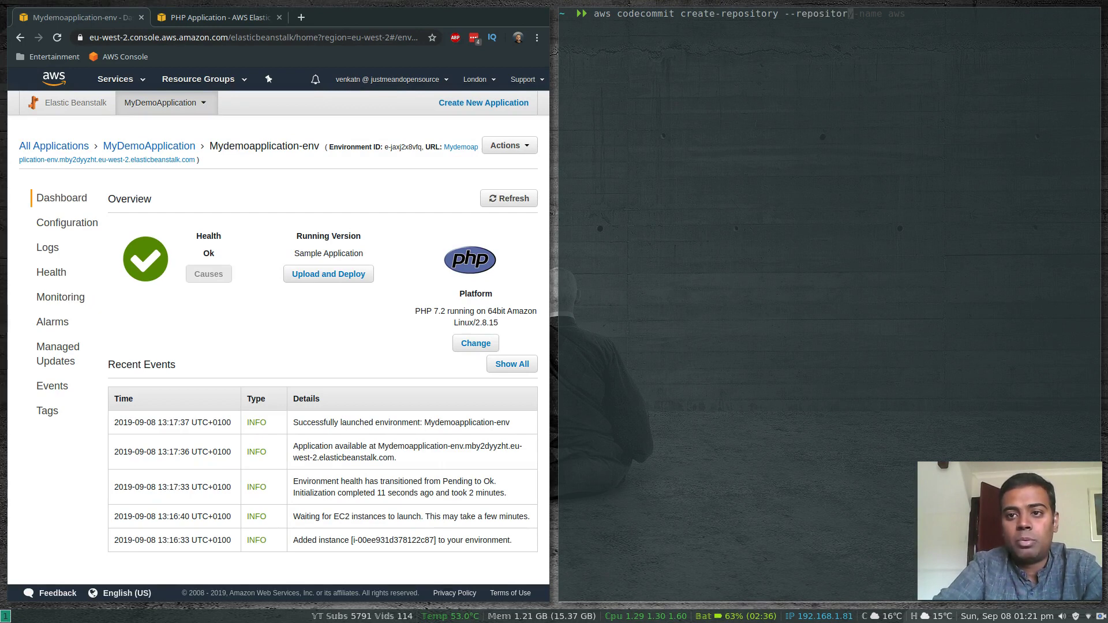
text(y-name demorepo)
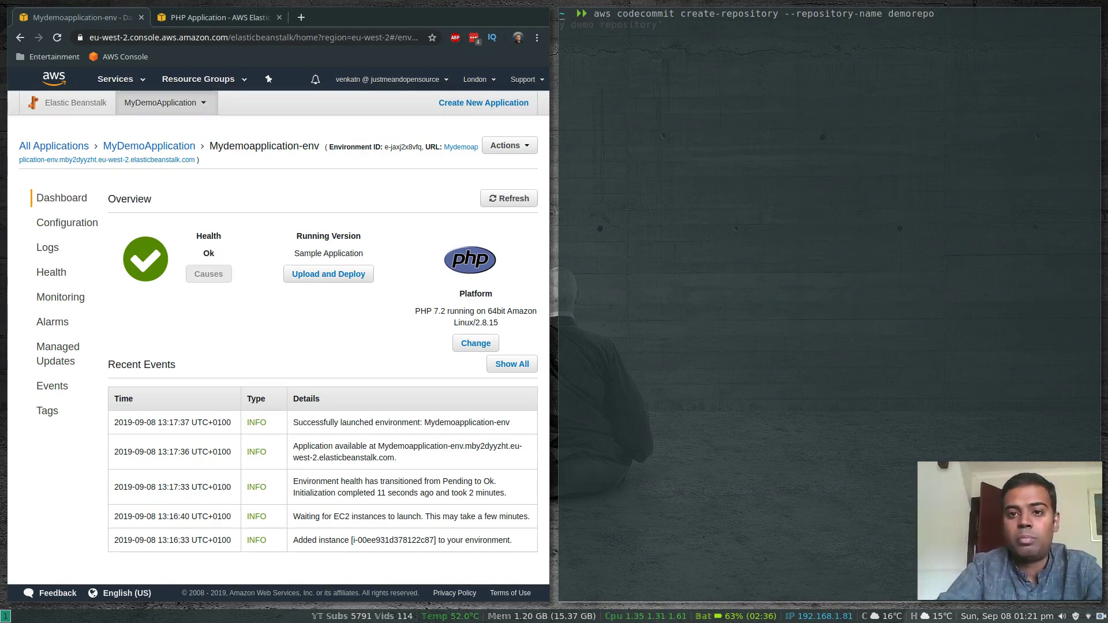
key(Return)
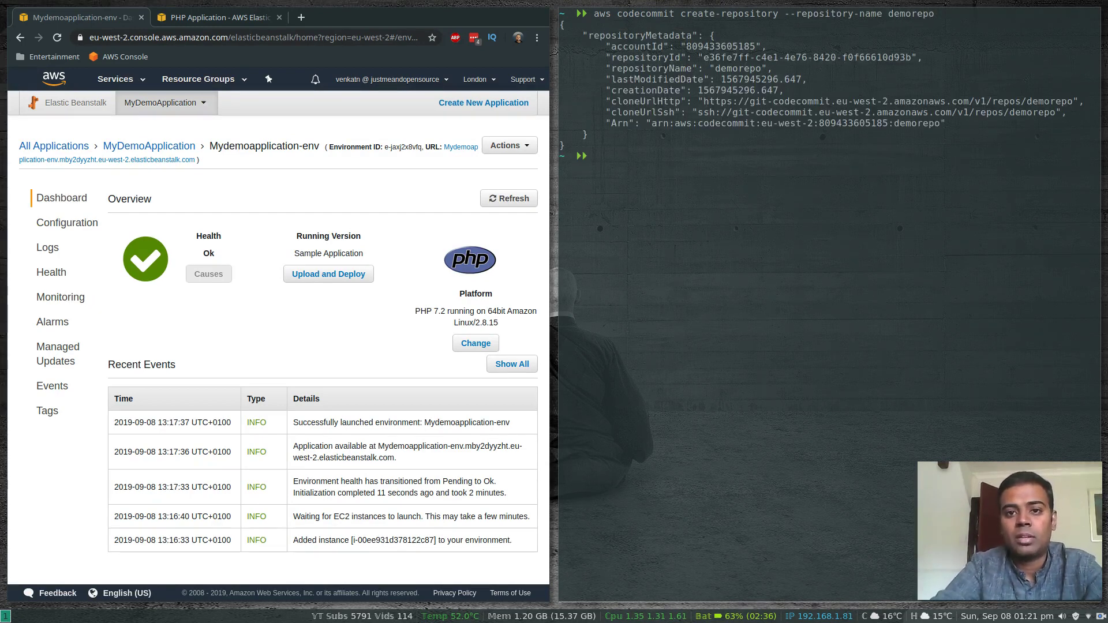
List the CodeCommit repositories with the AWS CLI
text(aws co)
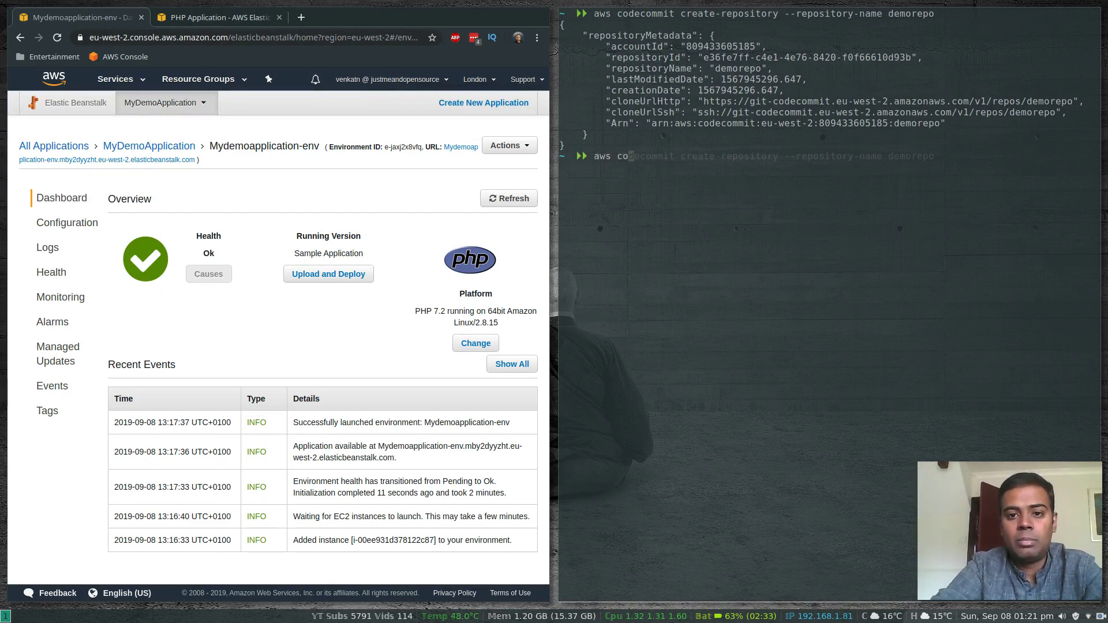
text(decommit list-repositories)
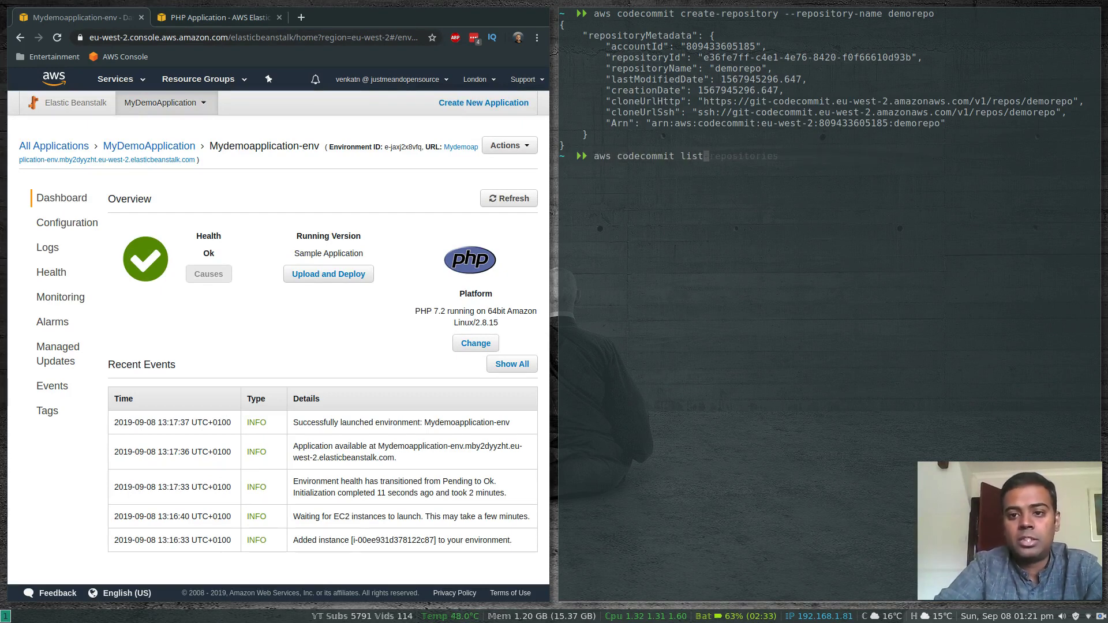
key(Return)
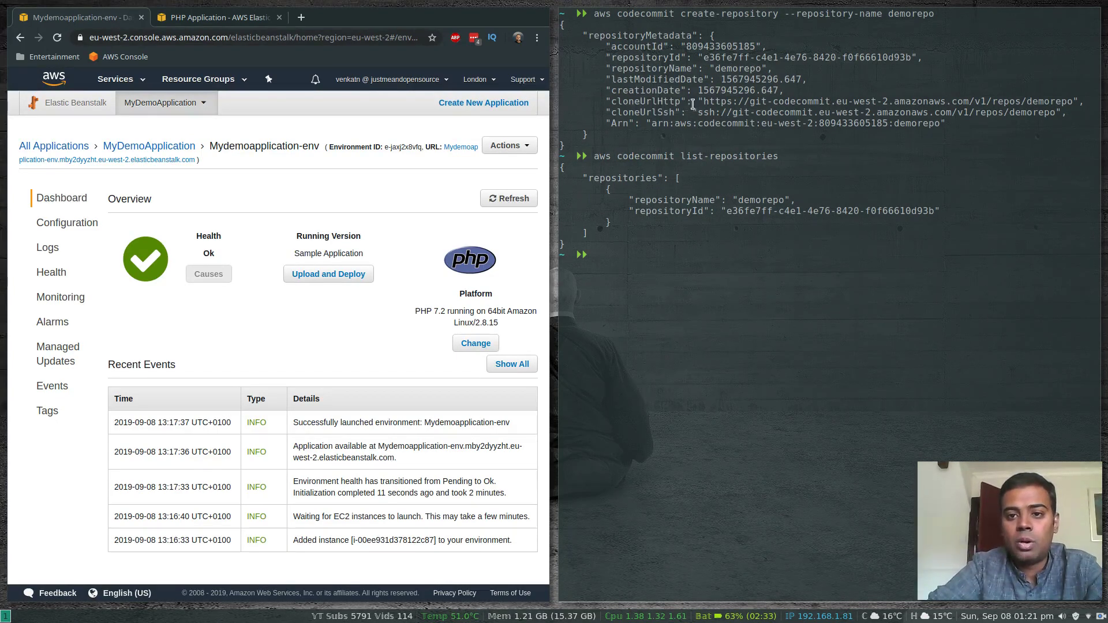
Clone demorepo with Git using its SSH clone URL, ssh://git-codecommit.eu-west-2.amazonaws.com/v1/repos/demorepo
drag(698, 112, 1054, 111)
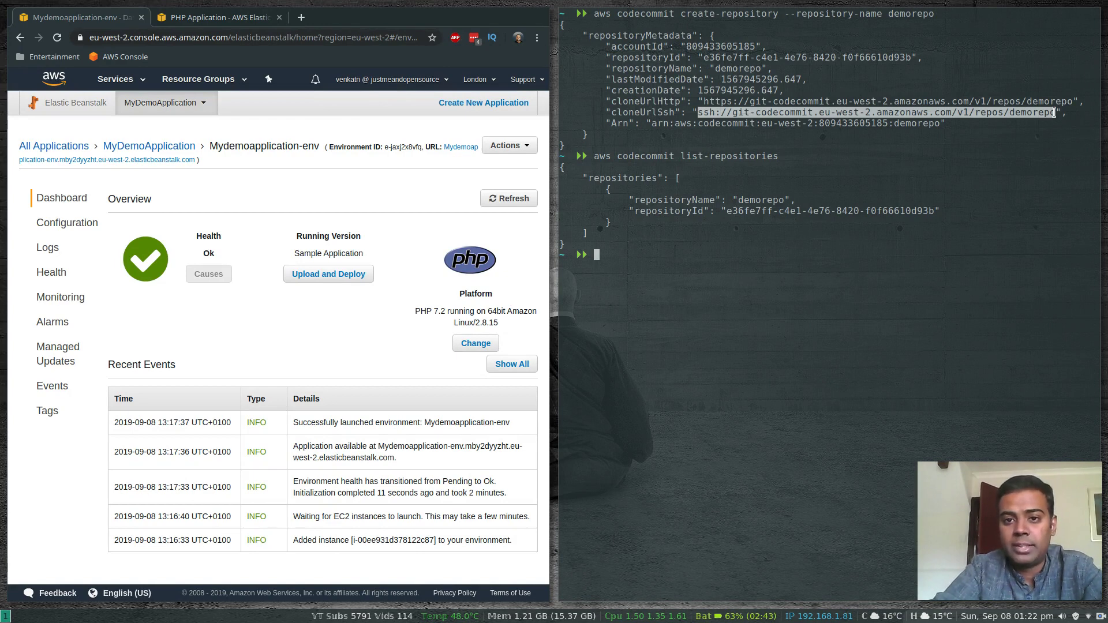
text(git )
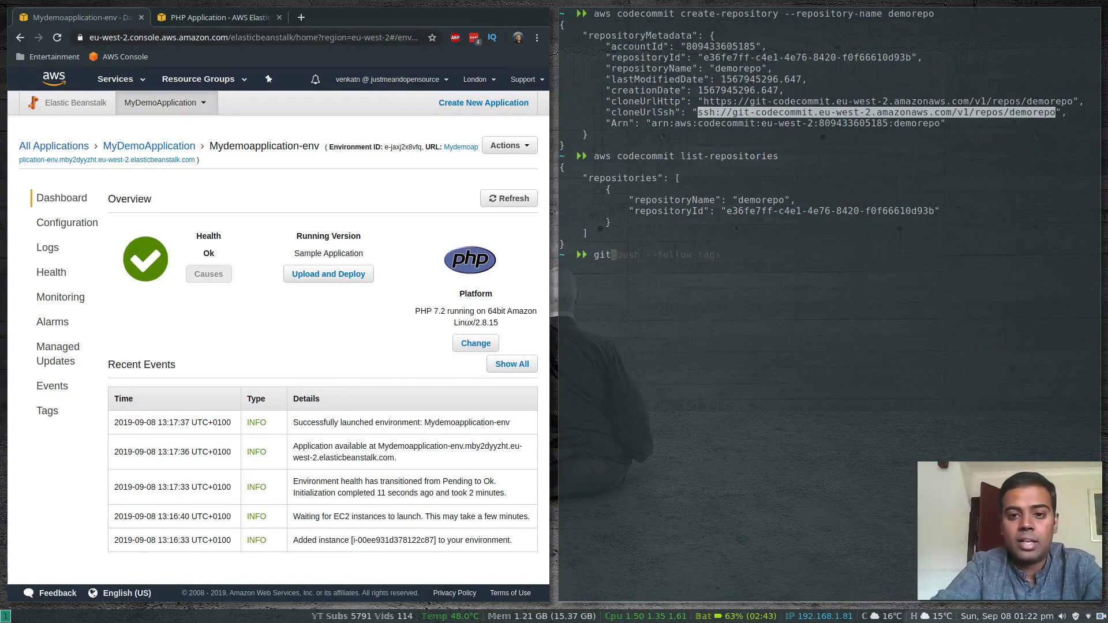
text(clone)
text(ssh://git-codecommit.eu-west-2.amazonaws.com/v1/repos/demorepo)
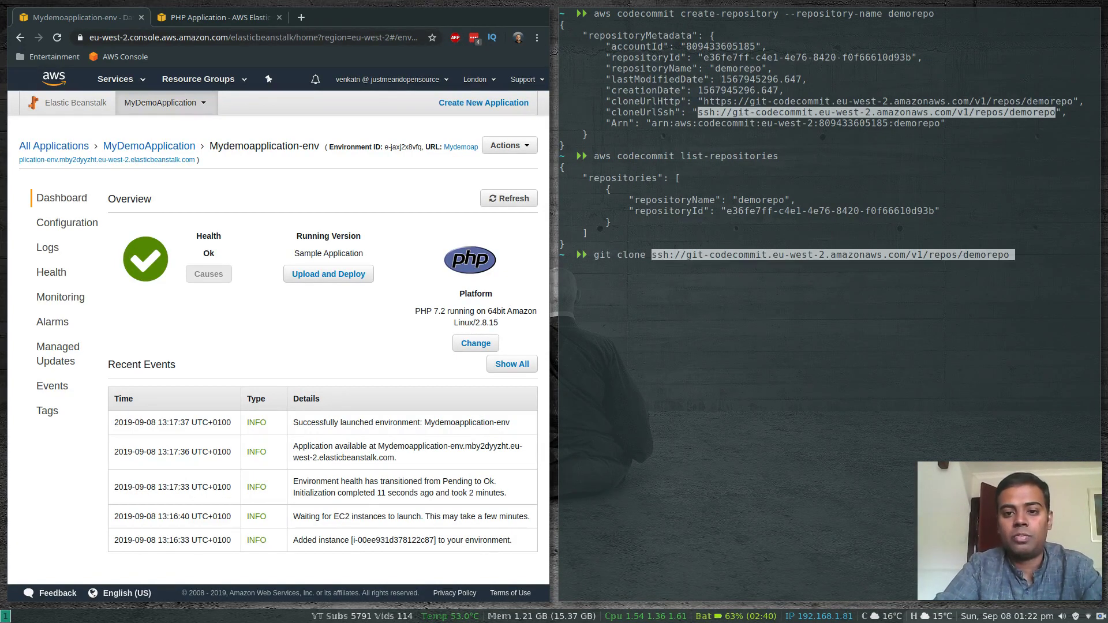
key(Return)
Change into the cloned demorepo directory and check its Git status
text(cd demorepo)
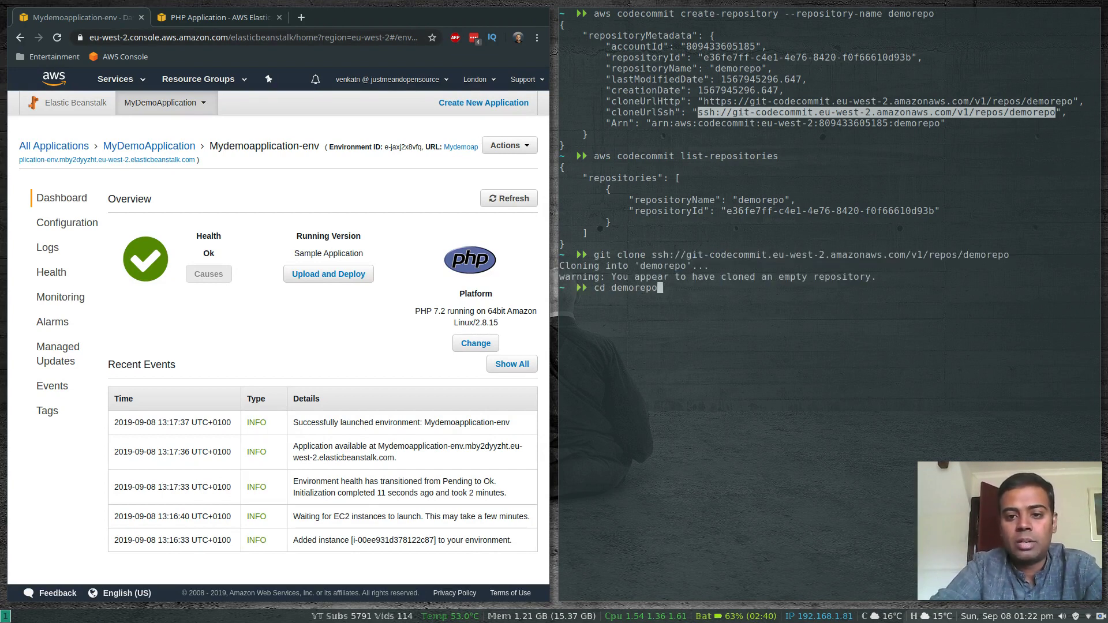
key(Return)
text(git status)
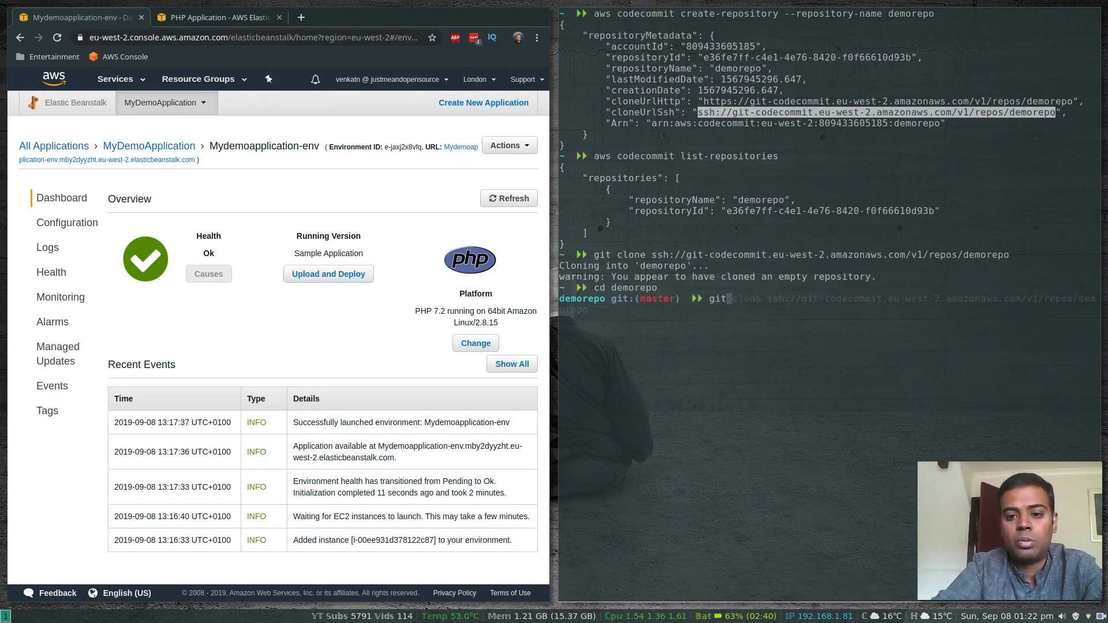
key(Return)
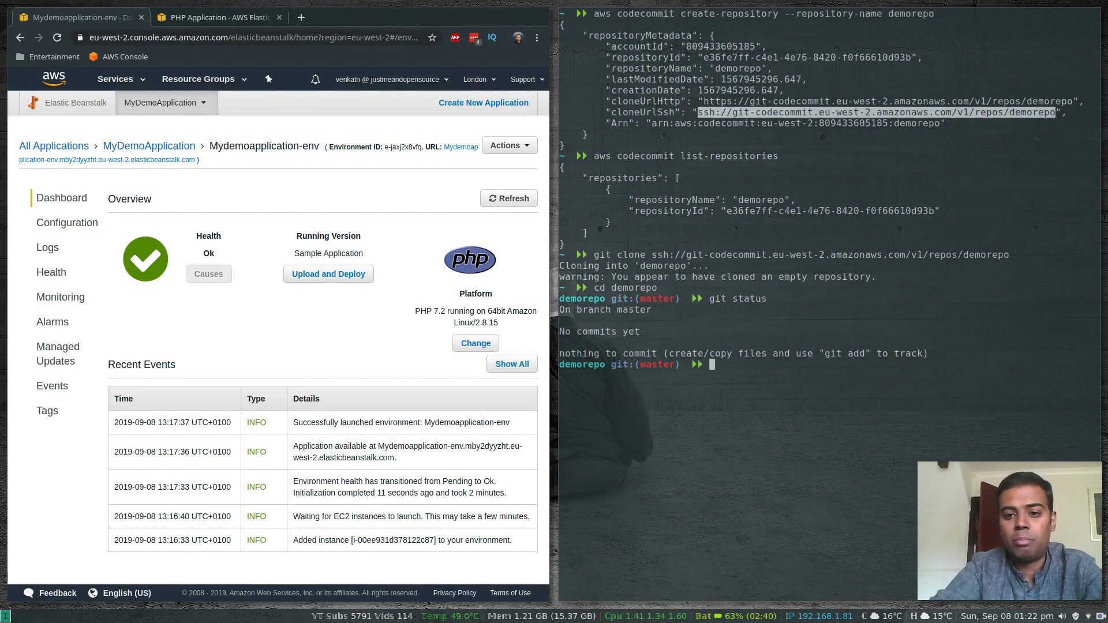
Clear the terminal and start a new file named index.html in vi within the demorepo directory
text(clear)
key(Return)
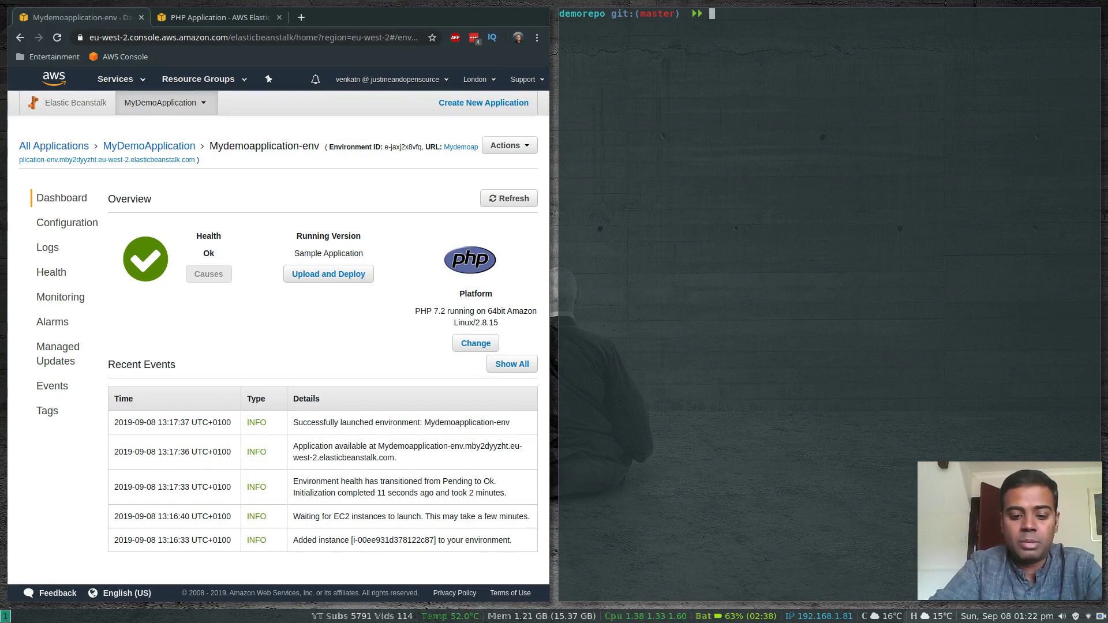
text(vi index.html)
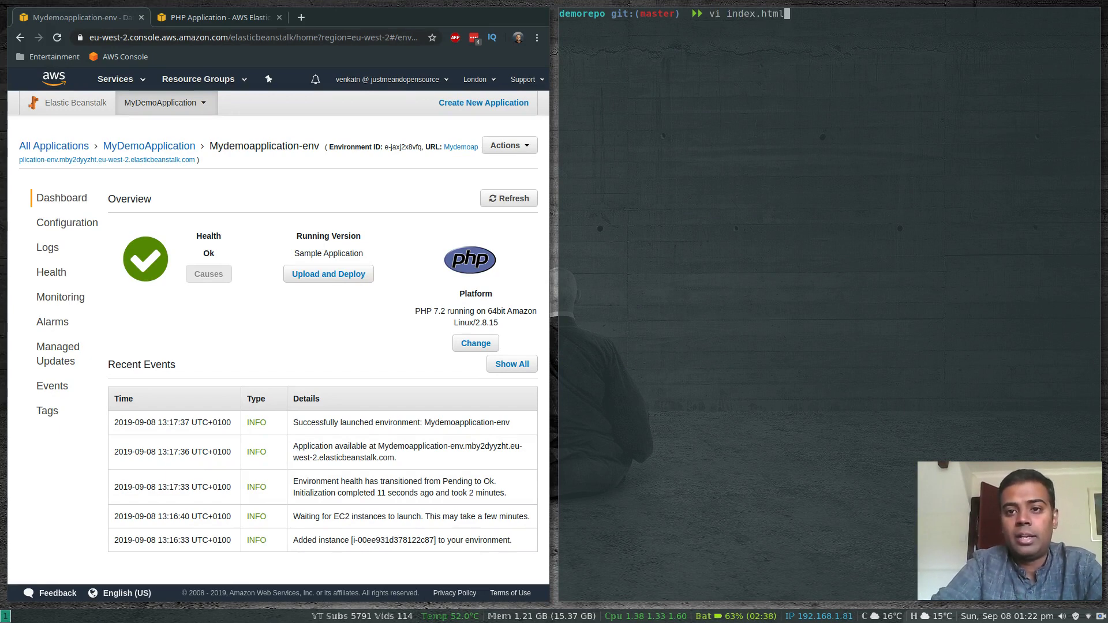
key(Return)
text(i)
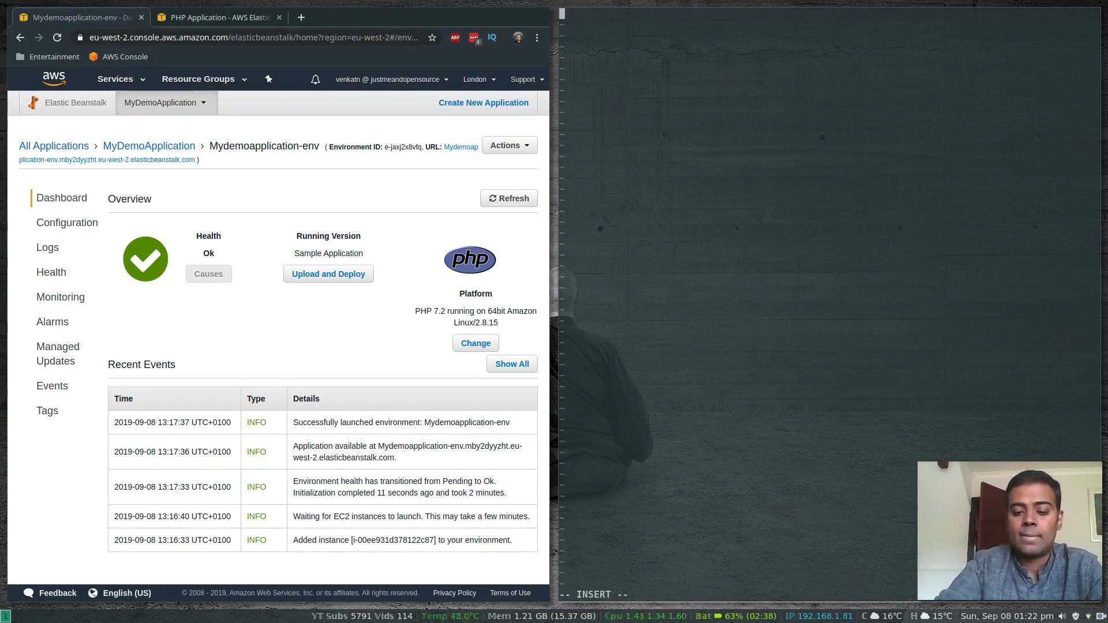
text(<h1)
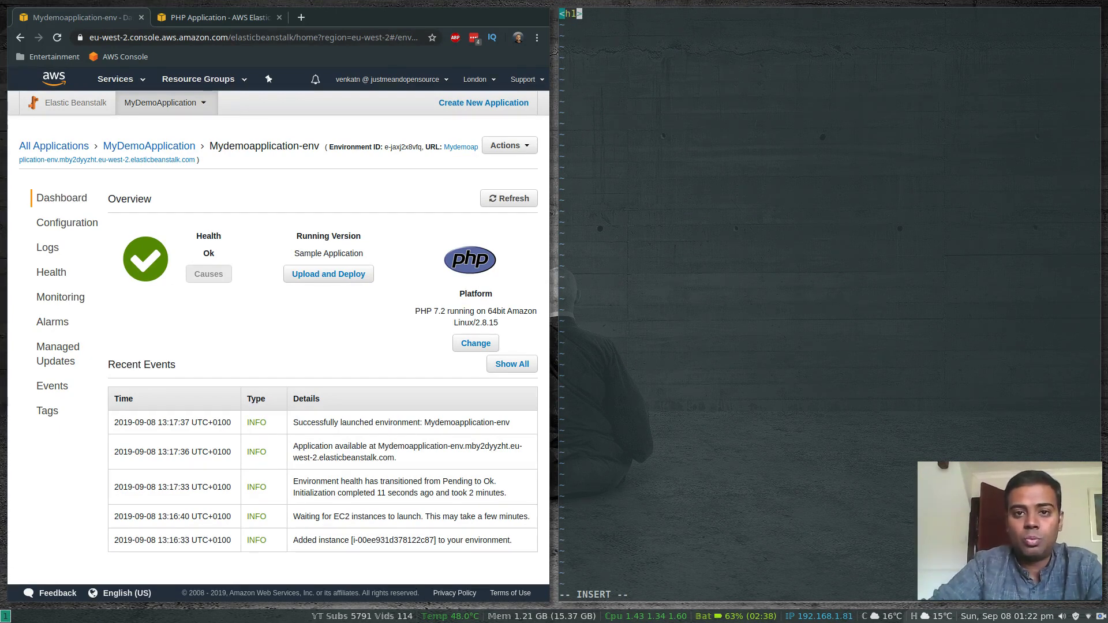
text(>Welcome ot)
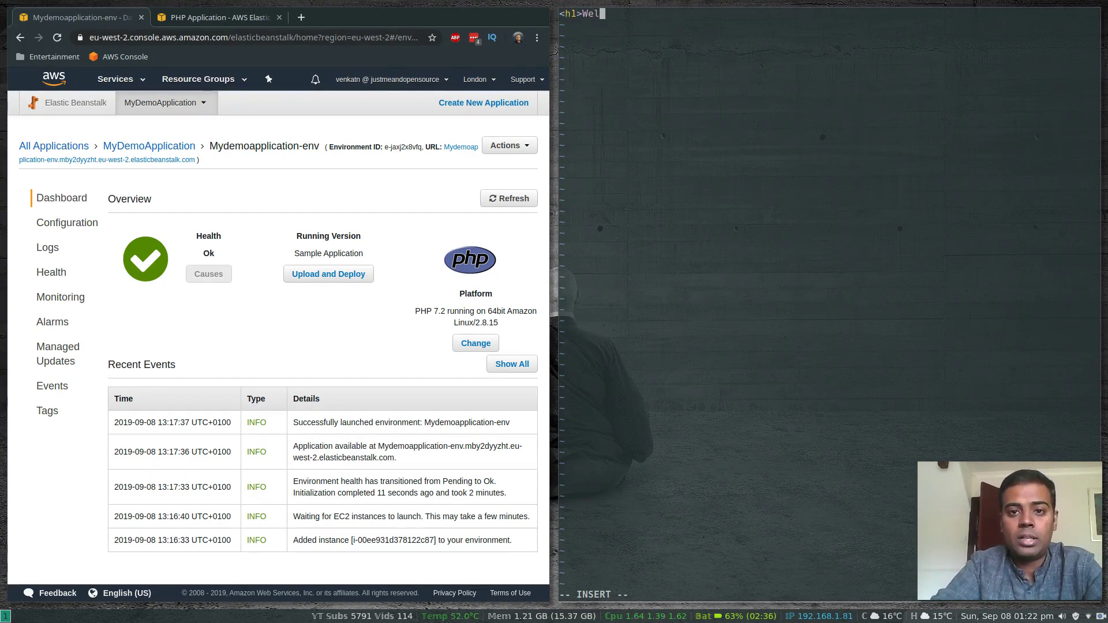
Write the line "<h1>Welcome to Just me and opensource </h1>" in index.html, save the file and quit vi
key(BackSpace)
key(BackSpace)
key(BackSpace)
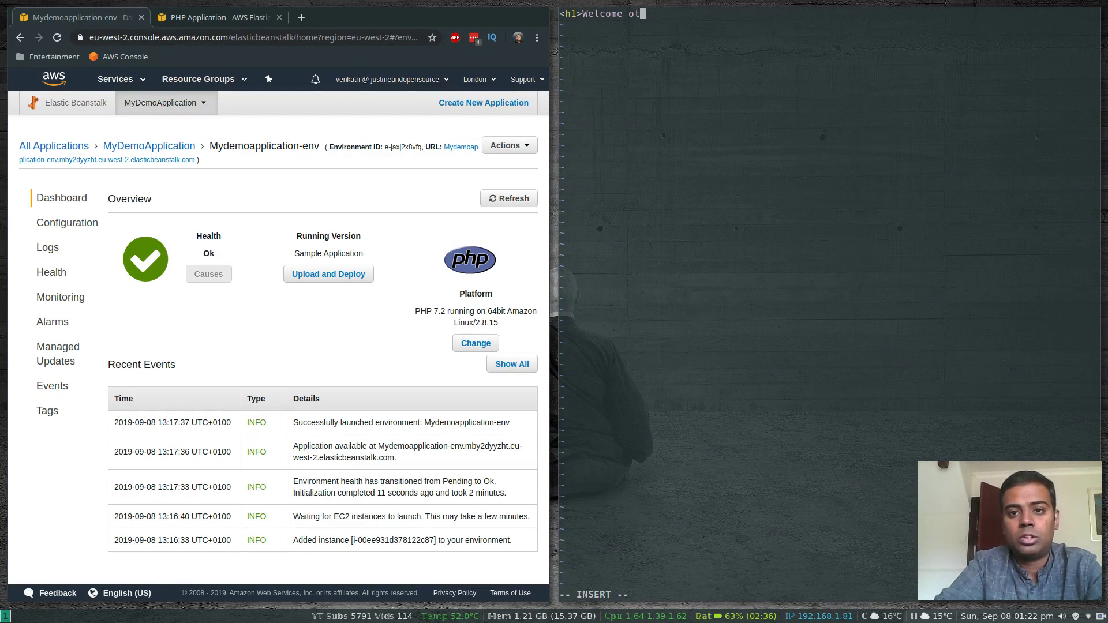
text(to Just me and opensource )
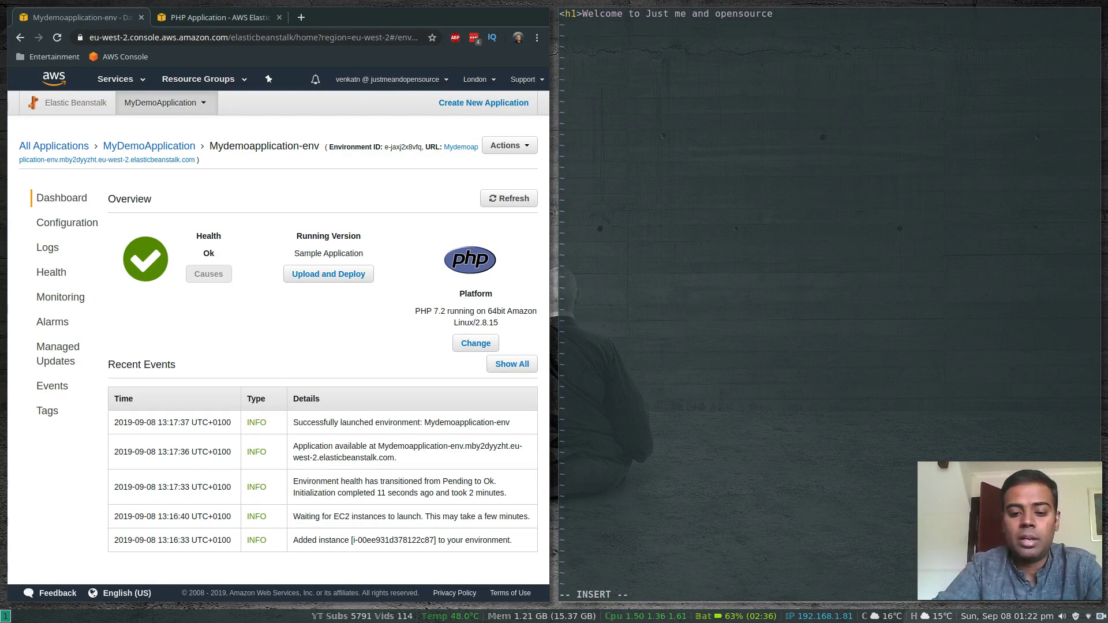
text(</h)
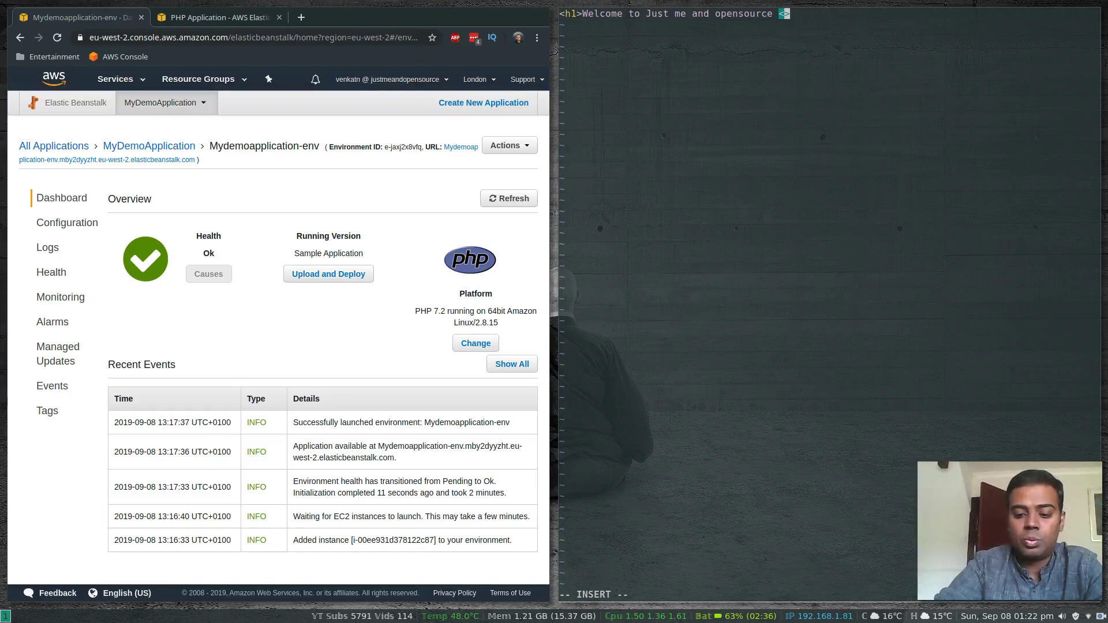
text(1>)
key(Escape)
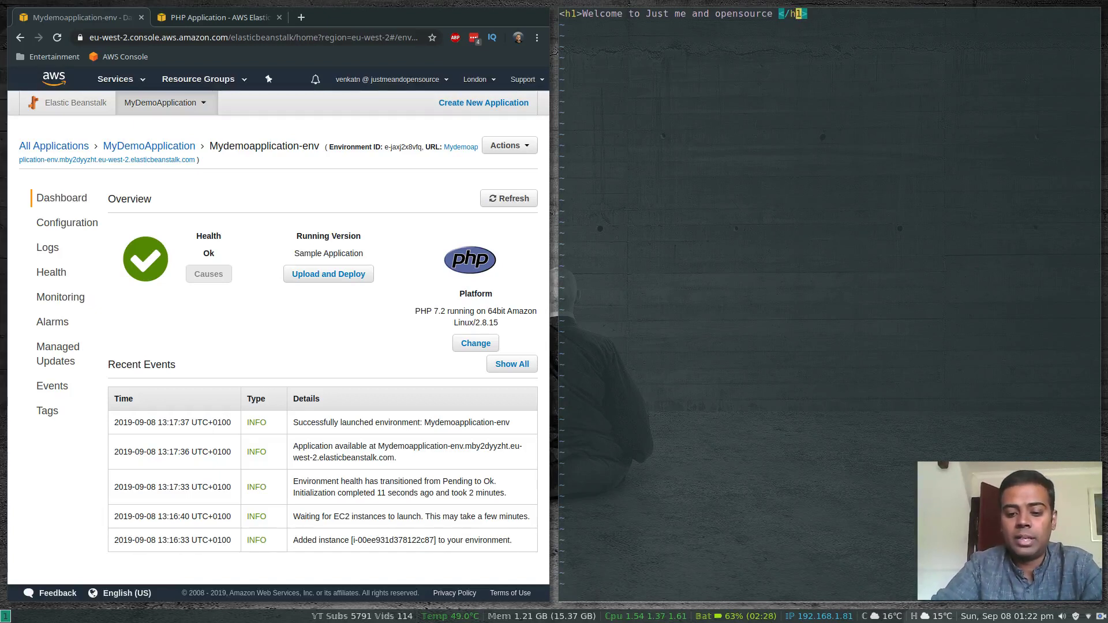
text(:wq)
key(Return)
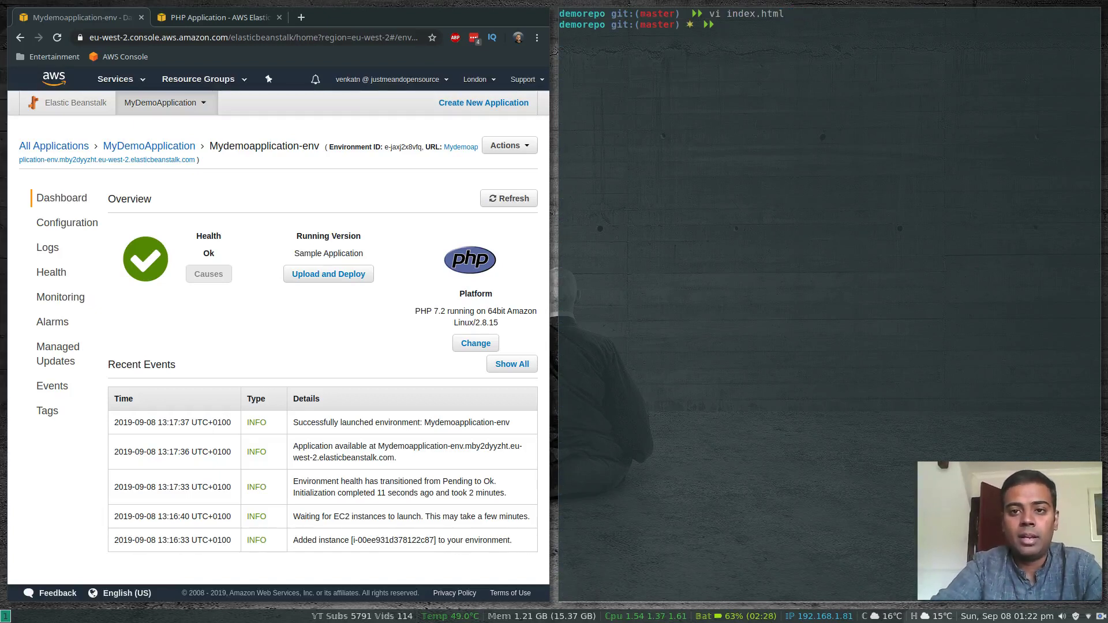
Stage all changes in demorepo with Git and commit them with the message "added index.html"
text(git add .)
key(Return)
text(git )
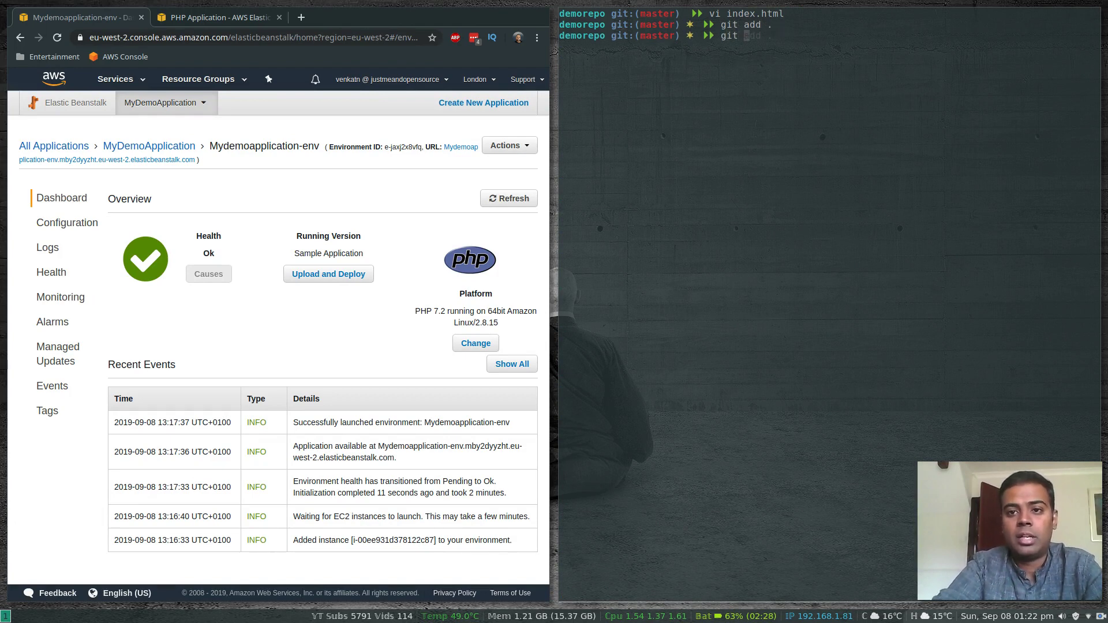
text(commit -m ")
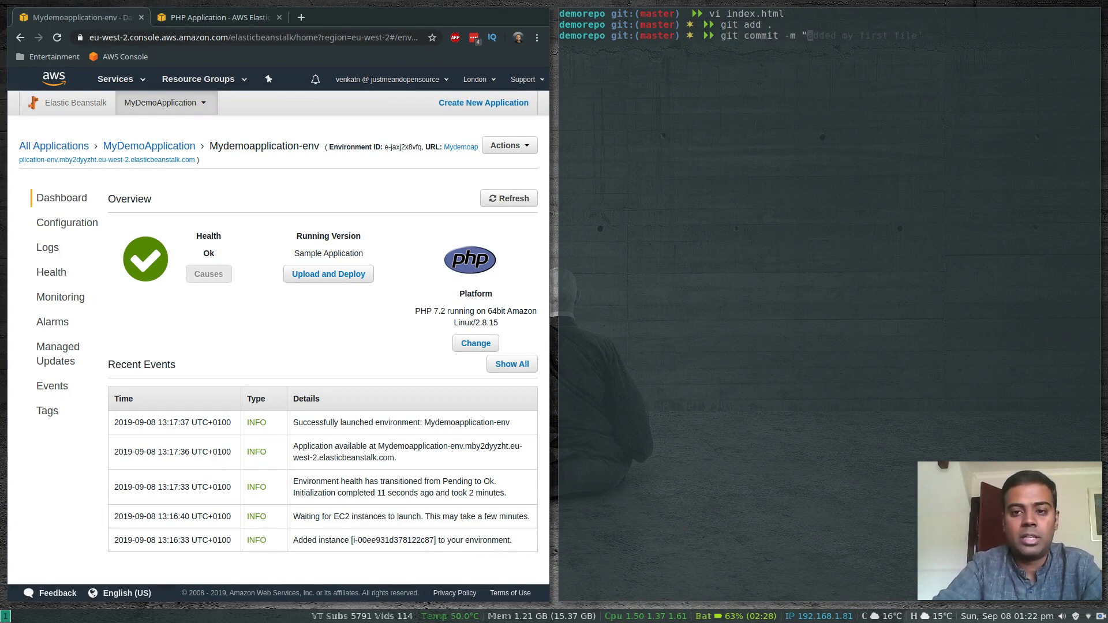
text(added index)
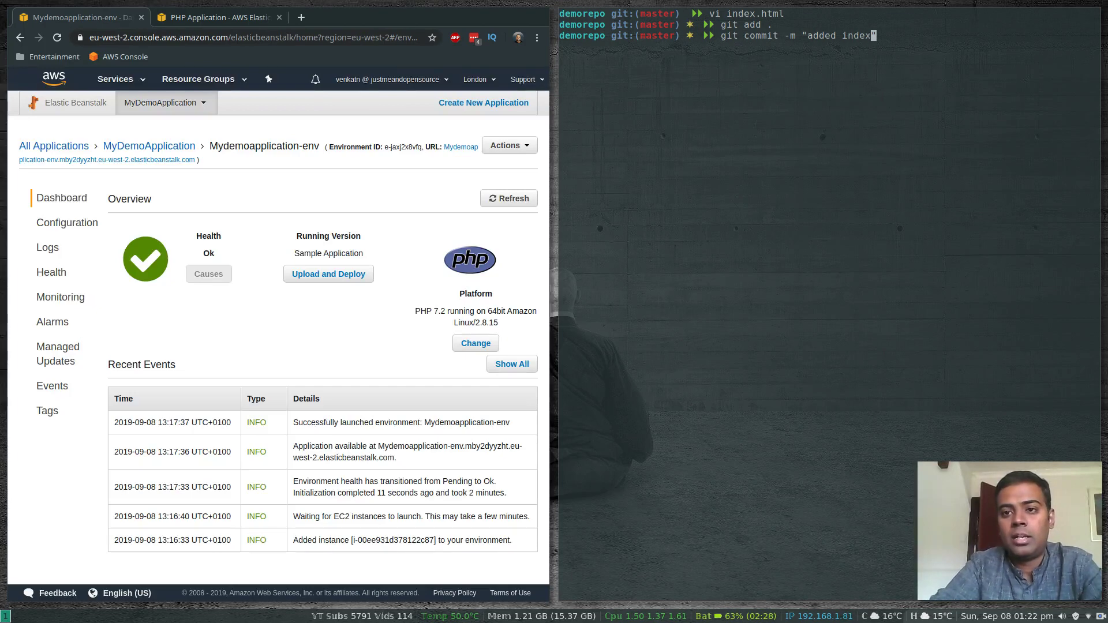
text(.html")
key(Return)
Push the commit from demorepo to the CodeCommit remote with Git
text(git pu)
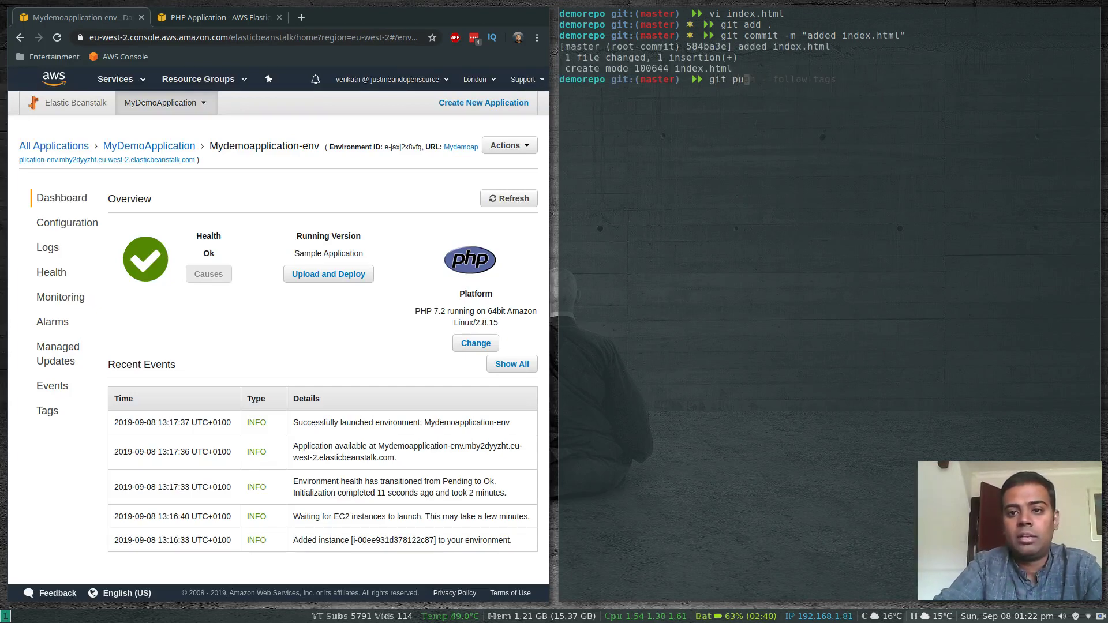
text(sh)
key(Return)
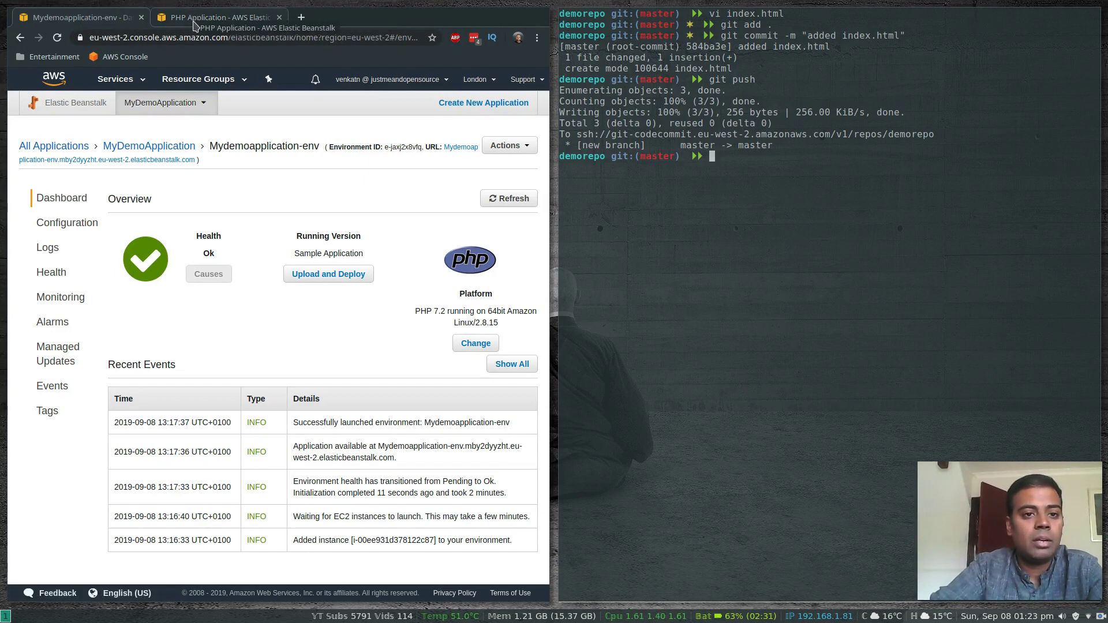
Switch to the browser and open the Pipelines list of AWS CodePipeline by way of the CodeCommit service
key(ctrl+t)
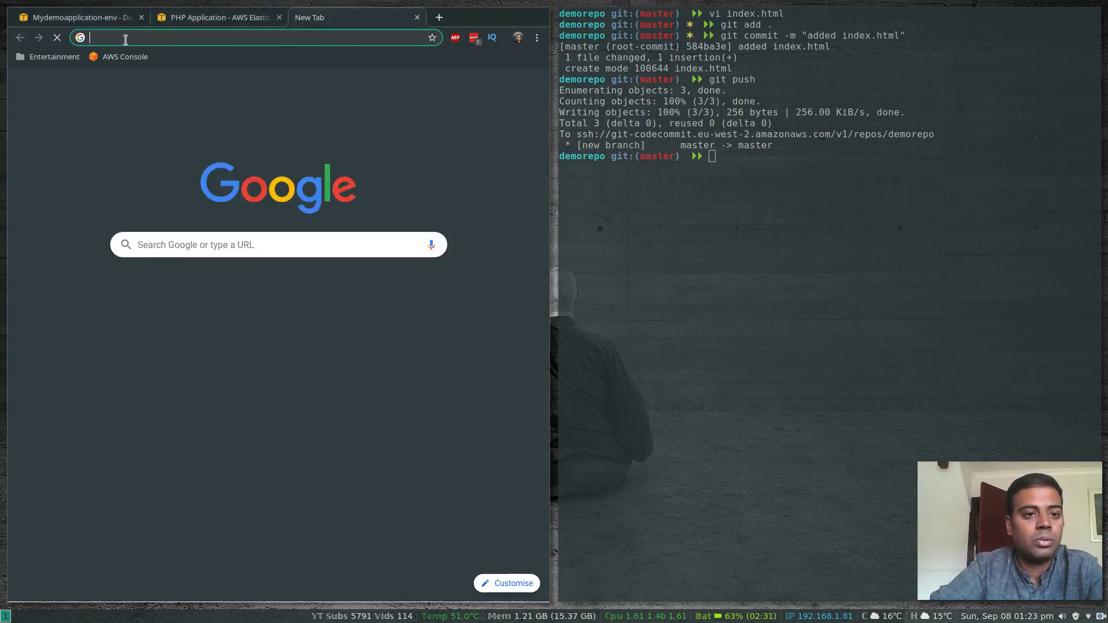
click(417, 18)
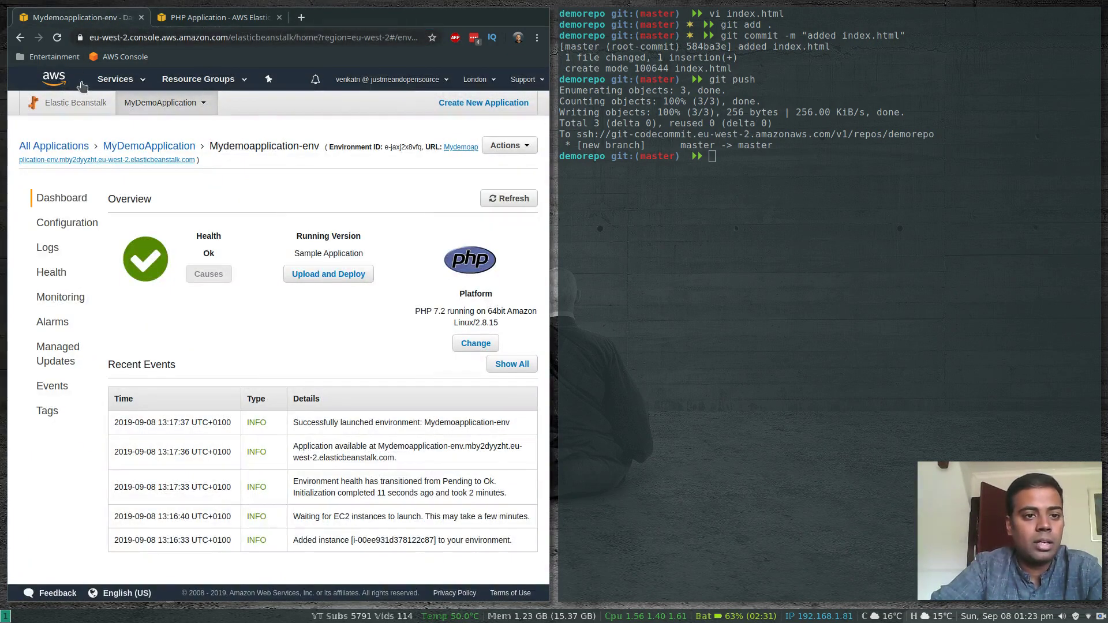
click(140, 82)
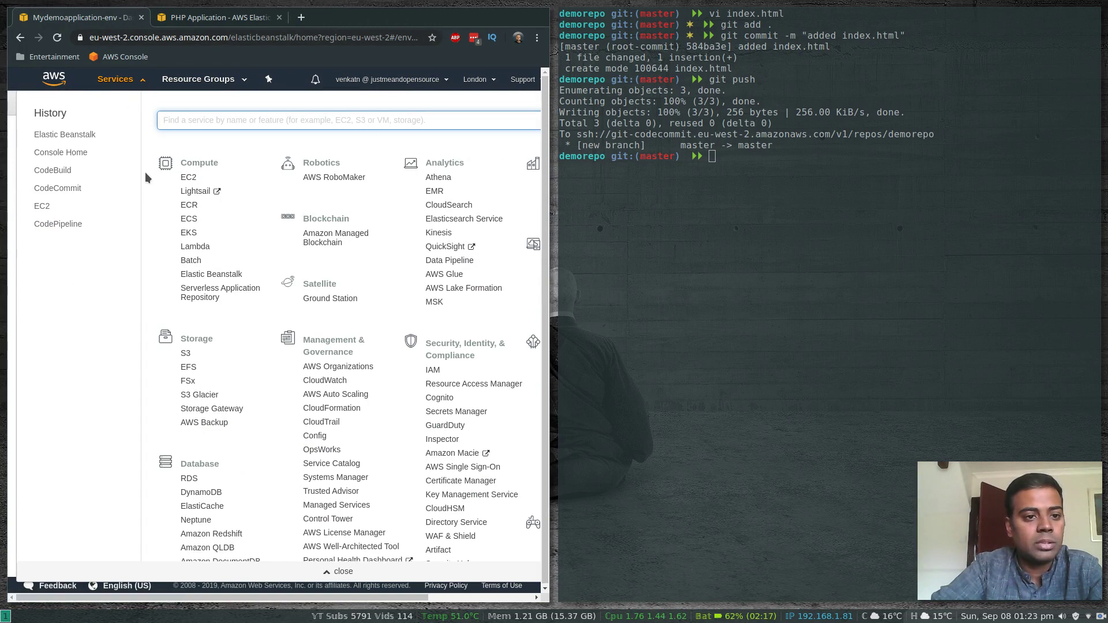
click(65, 188)
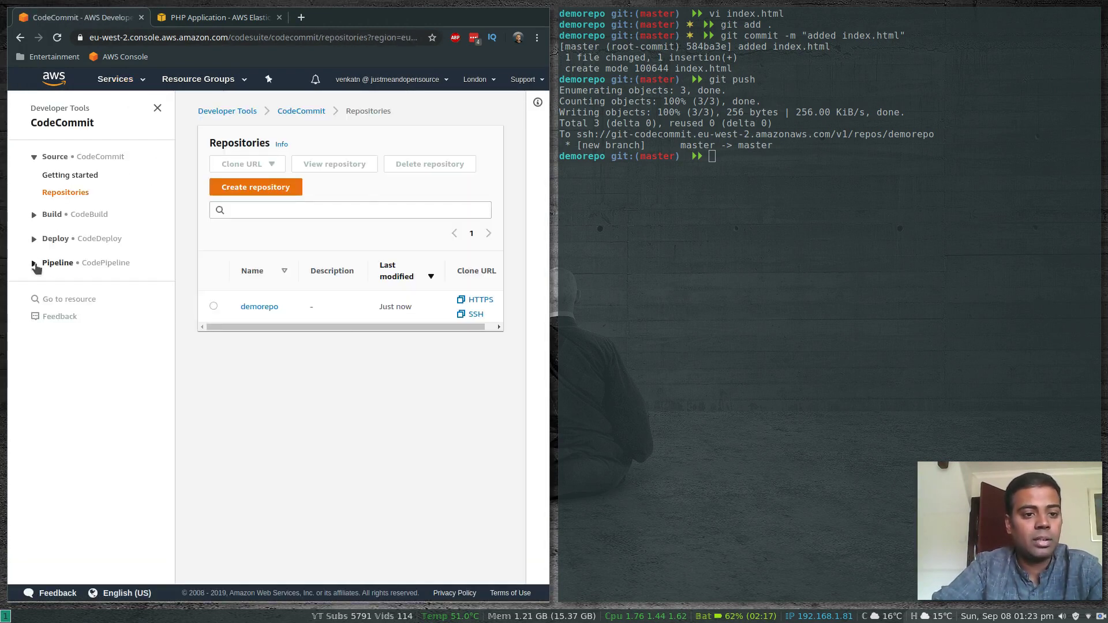
click(33, 263)
click(58, 299)
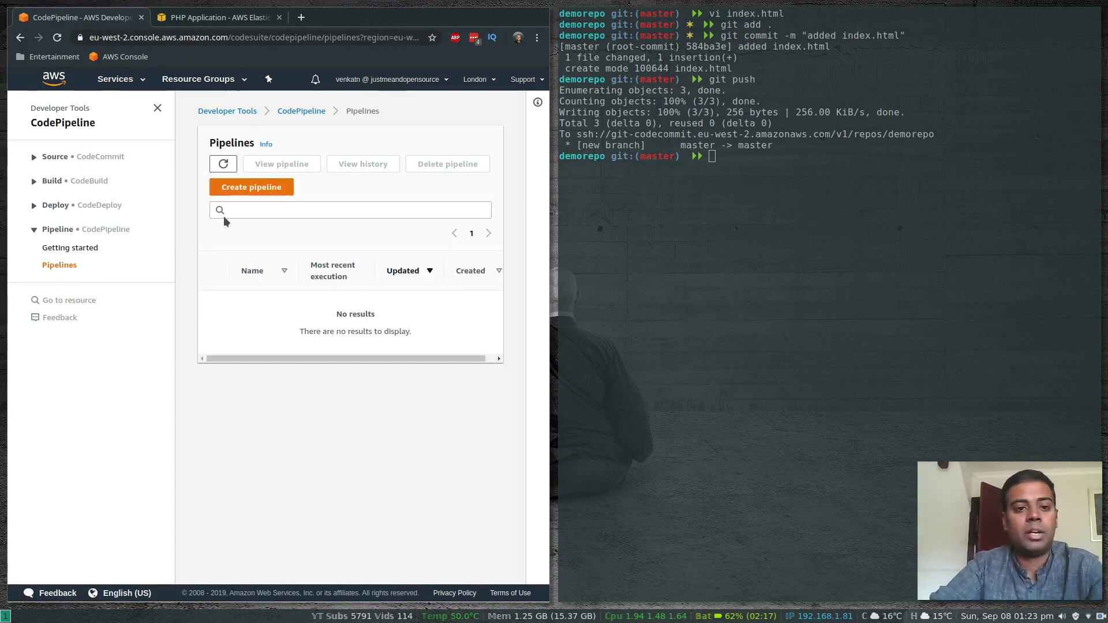
Start a new pipeline named MyDemoPipeline with a new service role and default artifact store and encryption key, and continue to the source stage
click(243, 190)
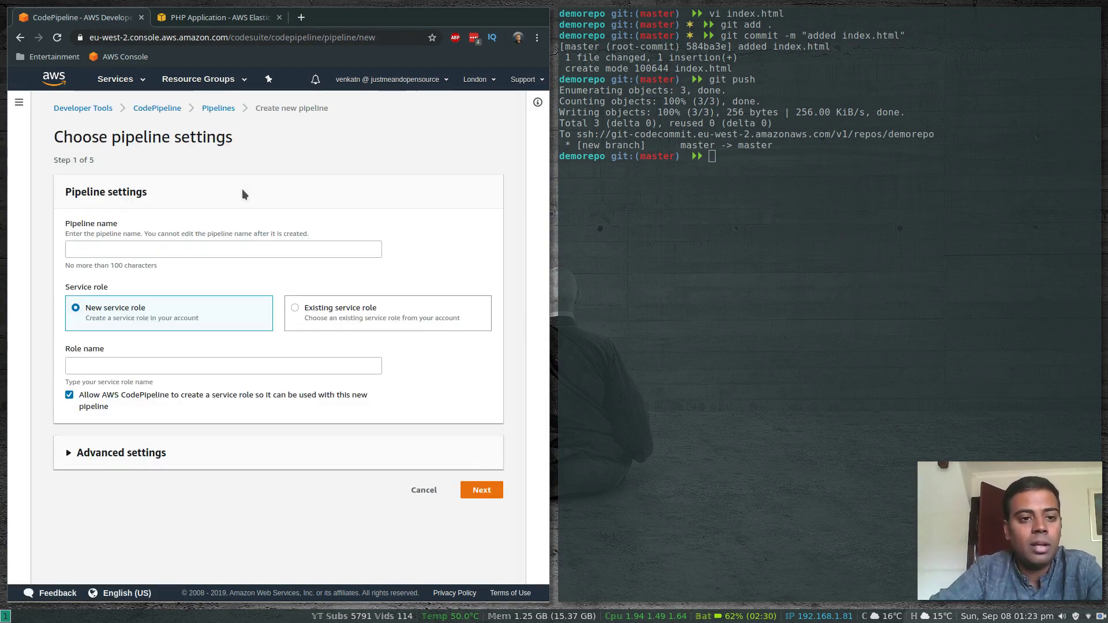
click(121, 248)
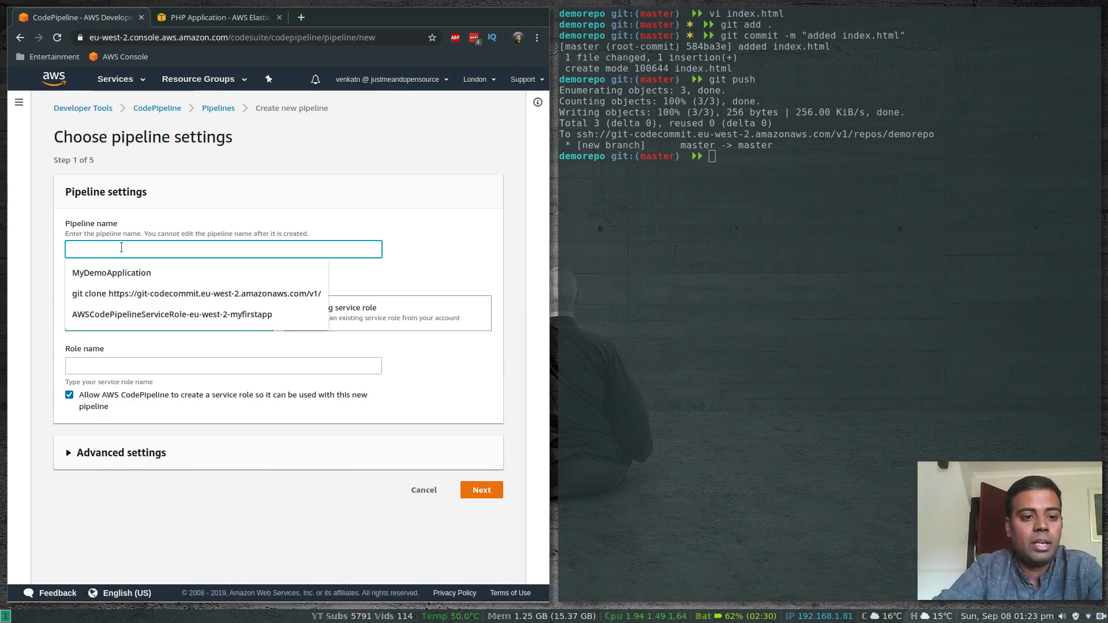
text(My)
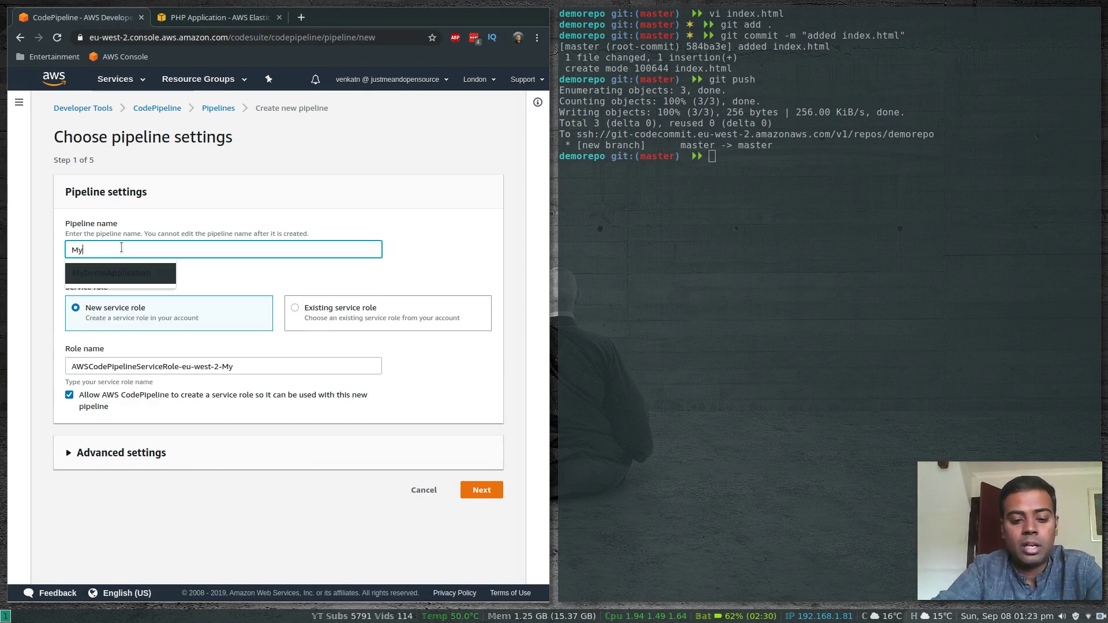
text(DemoPip)
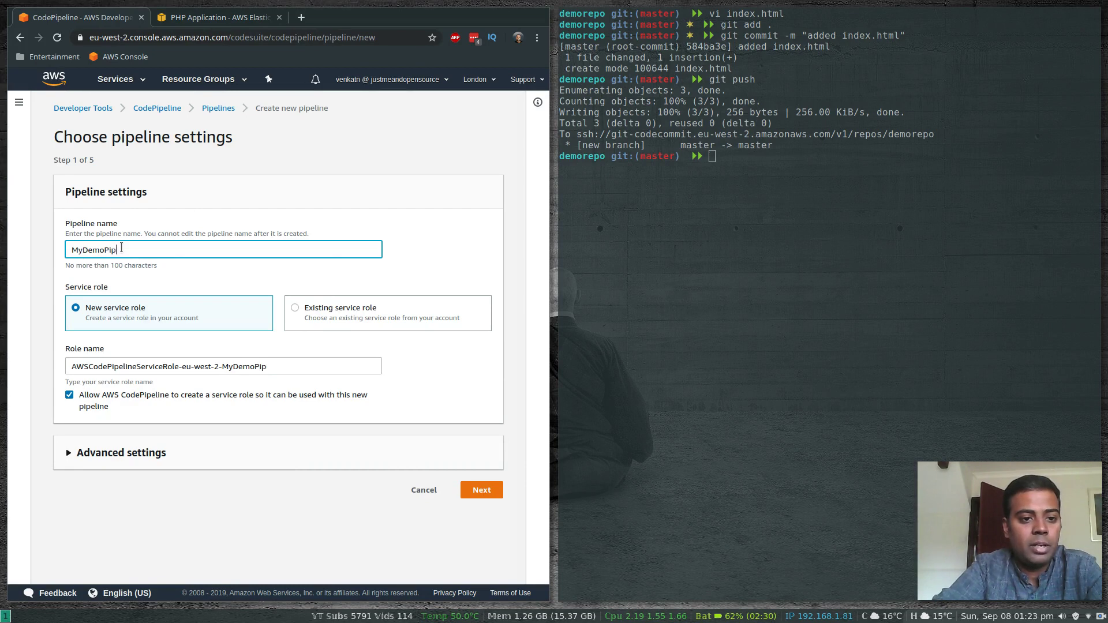
text(eline)
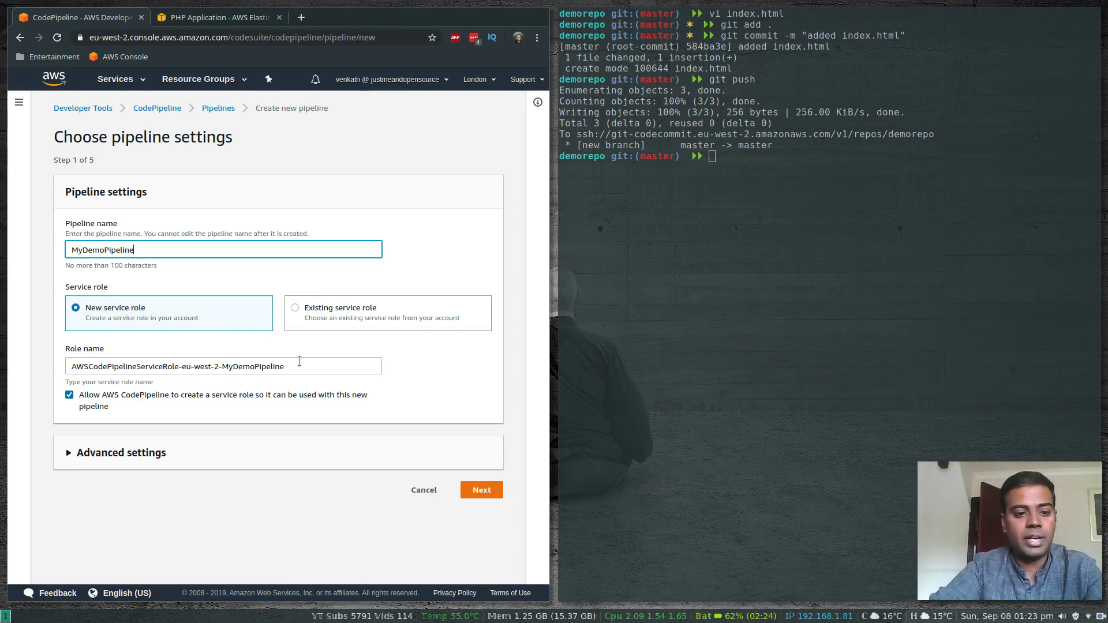
click(68, 452)
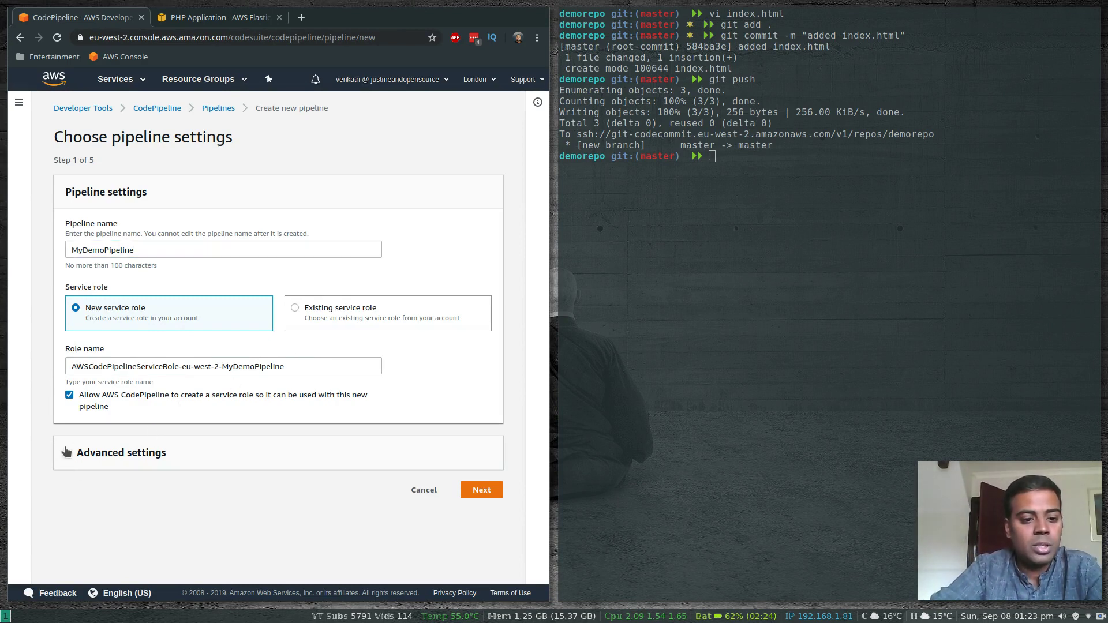
scroll(119, 457, down, 3)
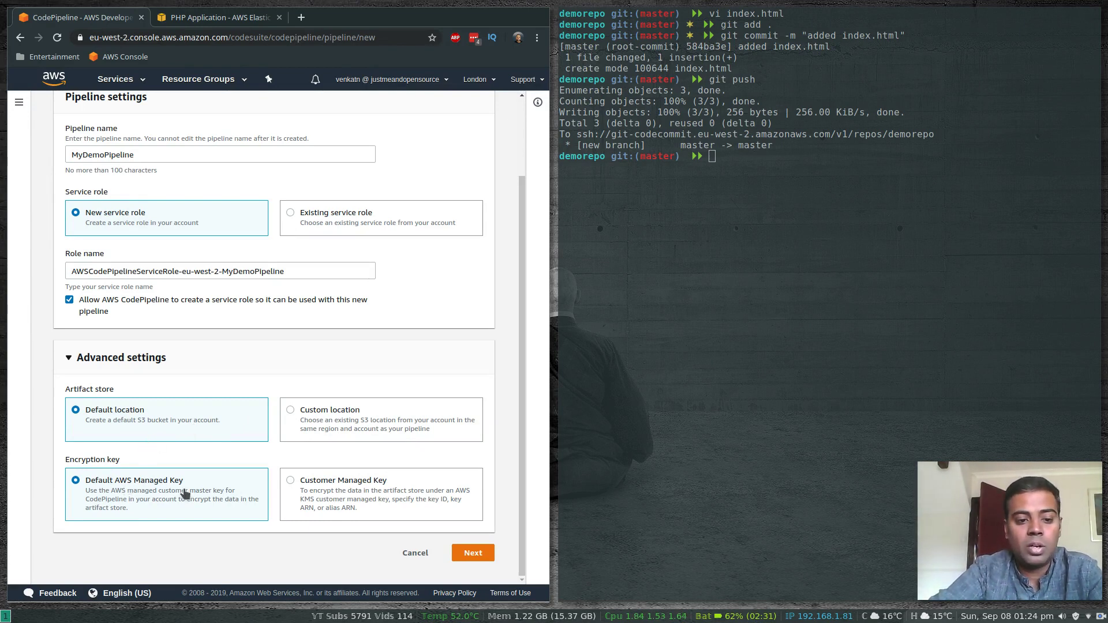
click(472, 556)
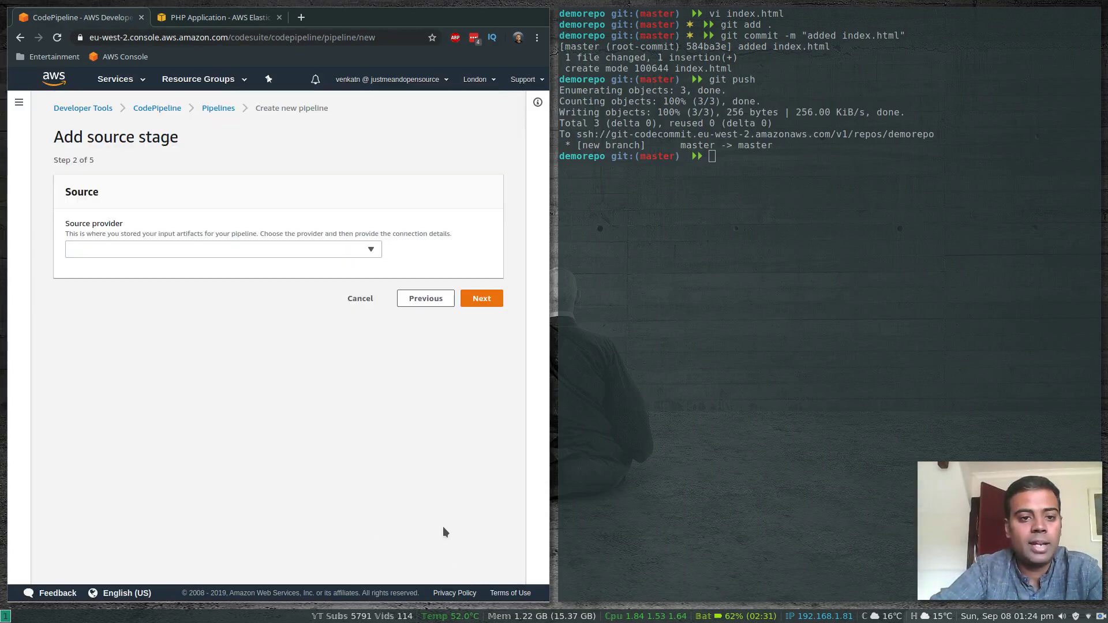
Set the source stage's provider to AWS CodeCommit, with repository demorepo and branch master
click(282, 251)
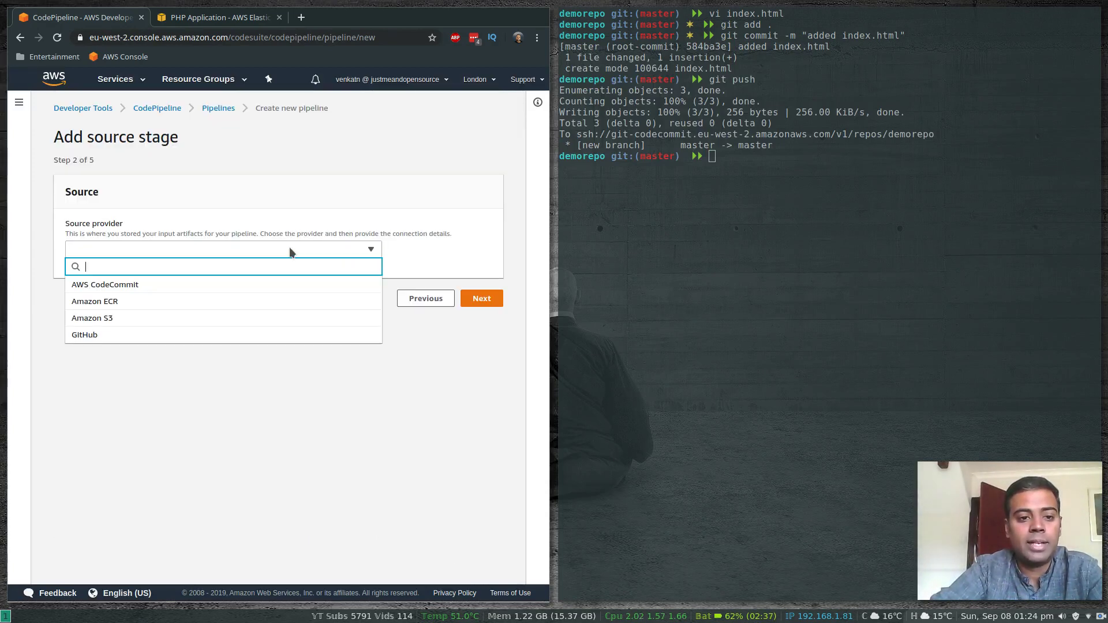
click(152, 285)
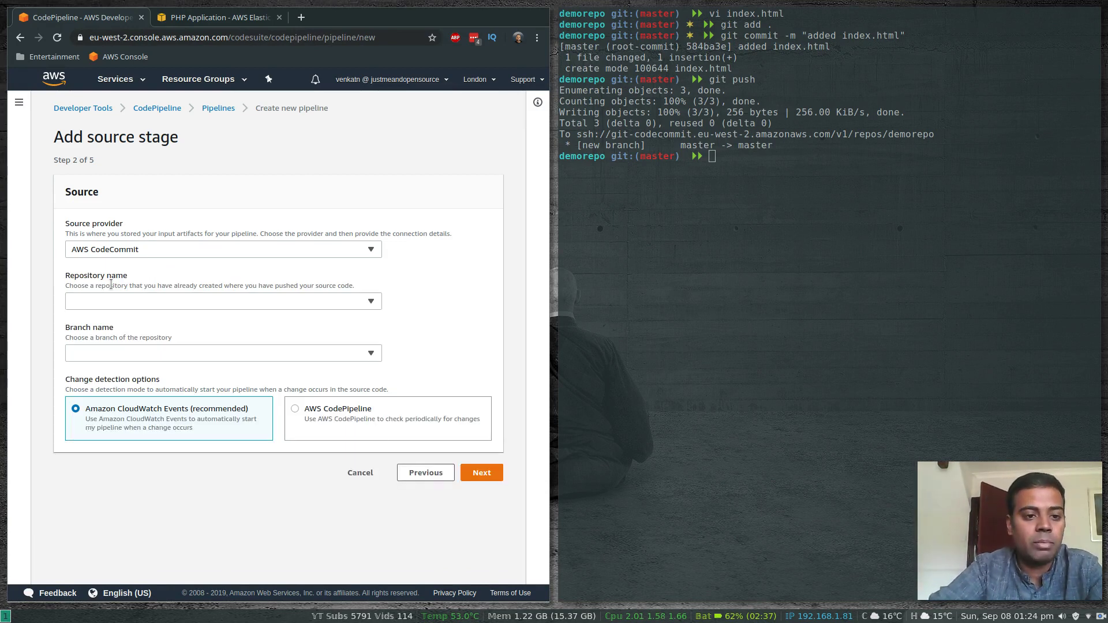
click(147, 304)
click(91, 338)
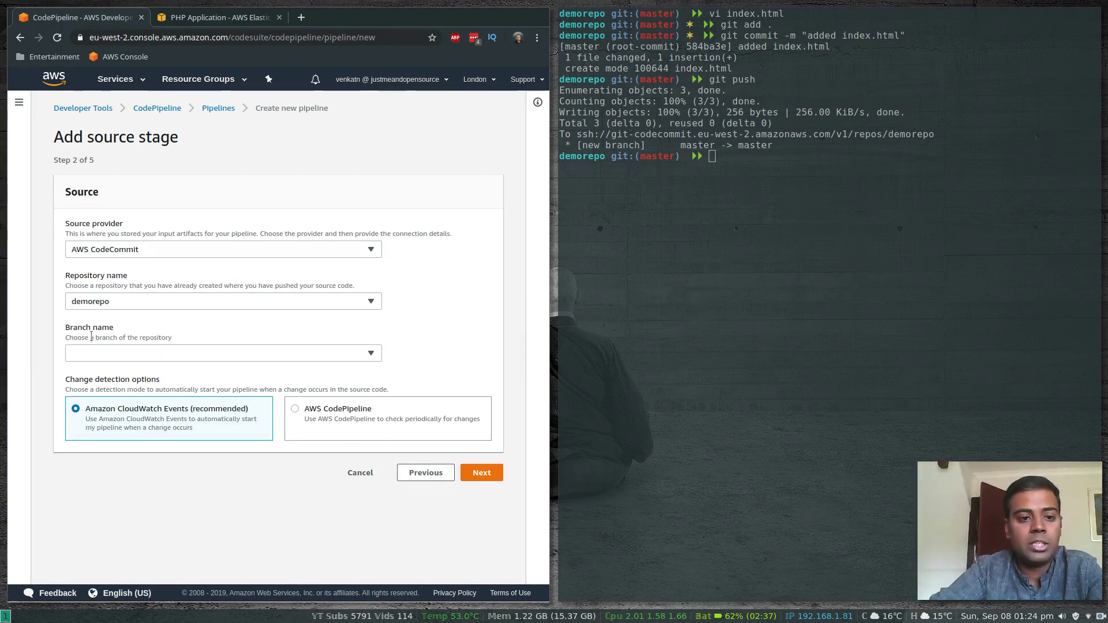
click(237, 347)
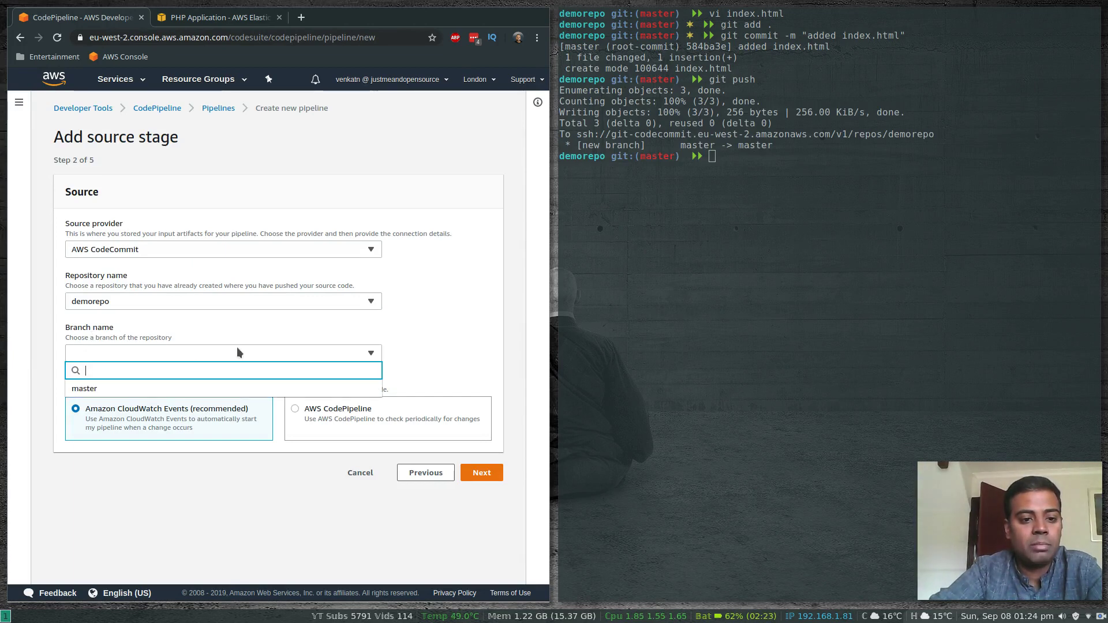
click(111, 396)
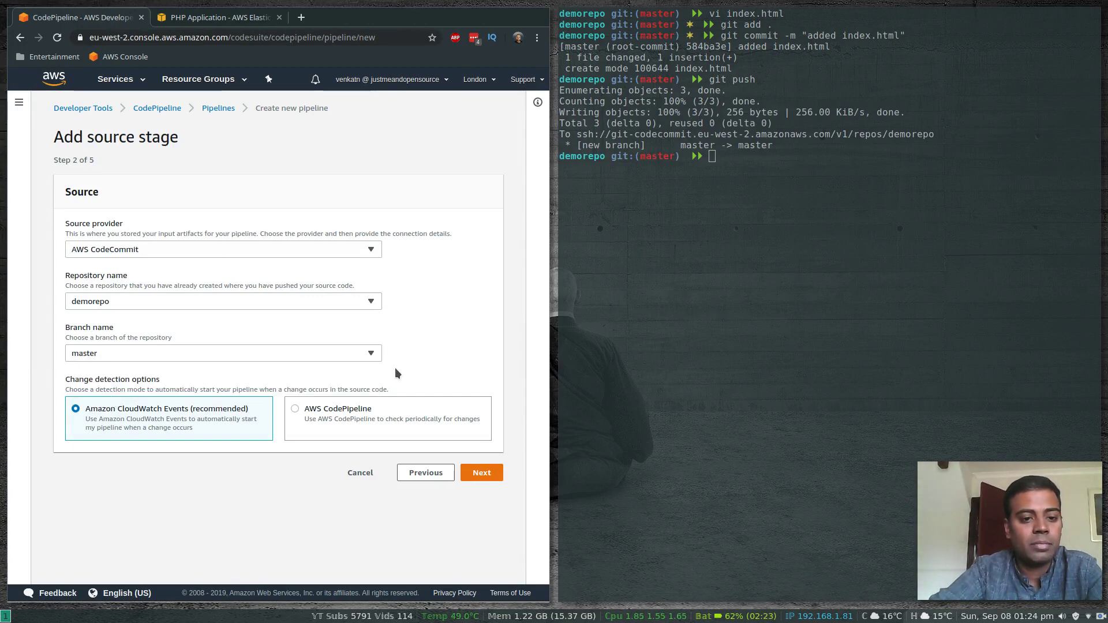
Switch to the terminal and end its shell session
click(667, 268)
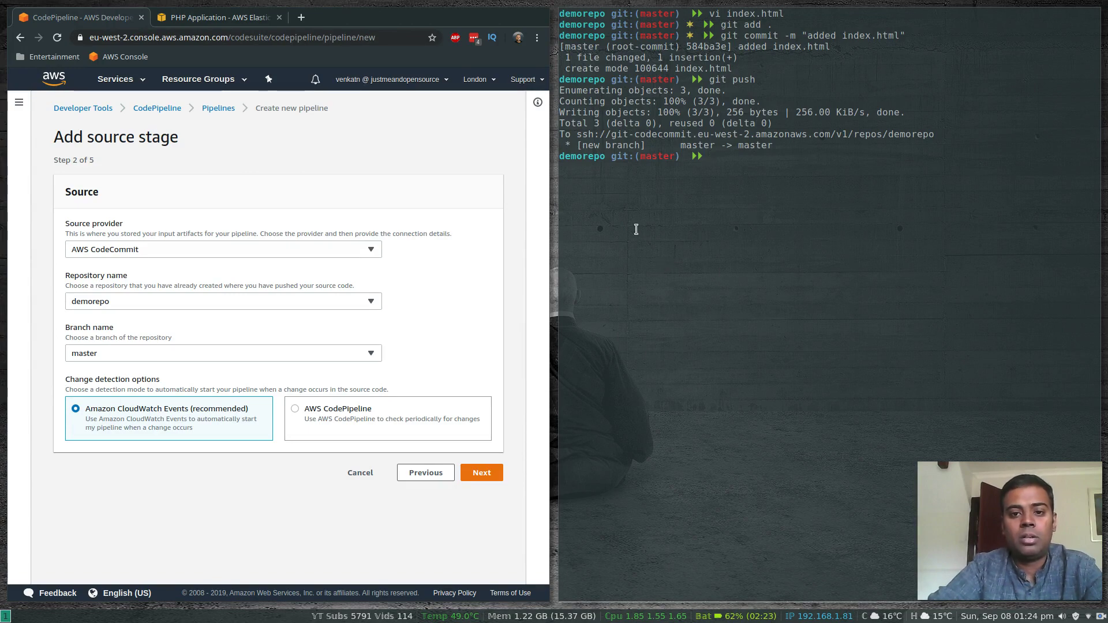
key(ctrl+d)
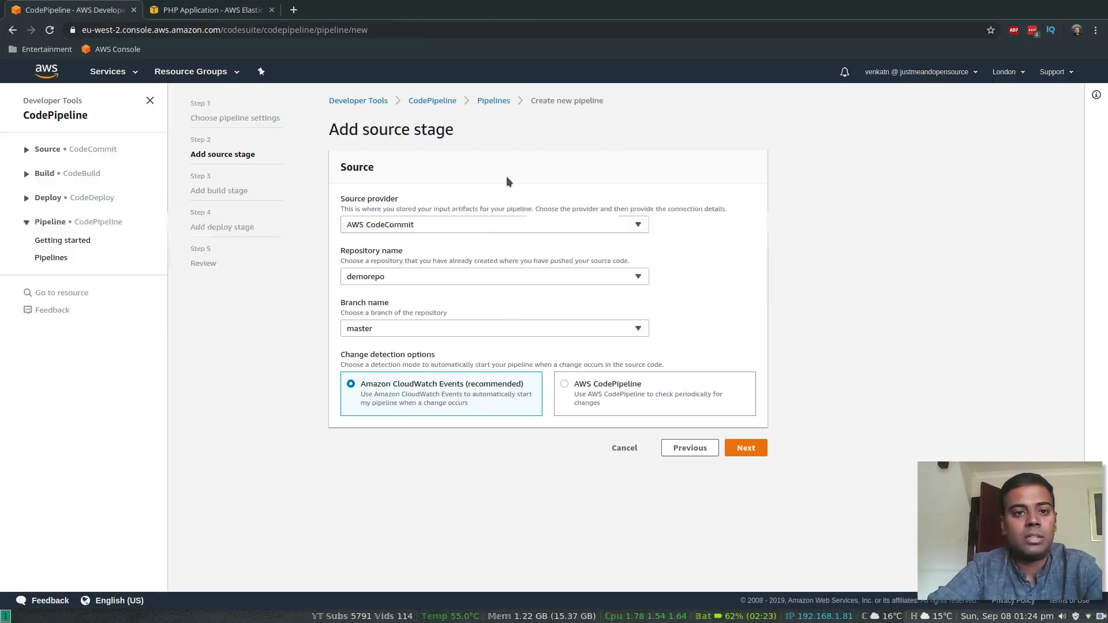
Detach the PHP Application page into its own browser window and arrange it side by side with the CodePipeline window
click(193, 12)
drag(191, 11, 981, 86)
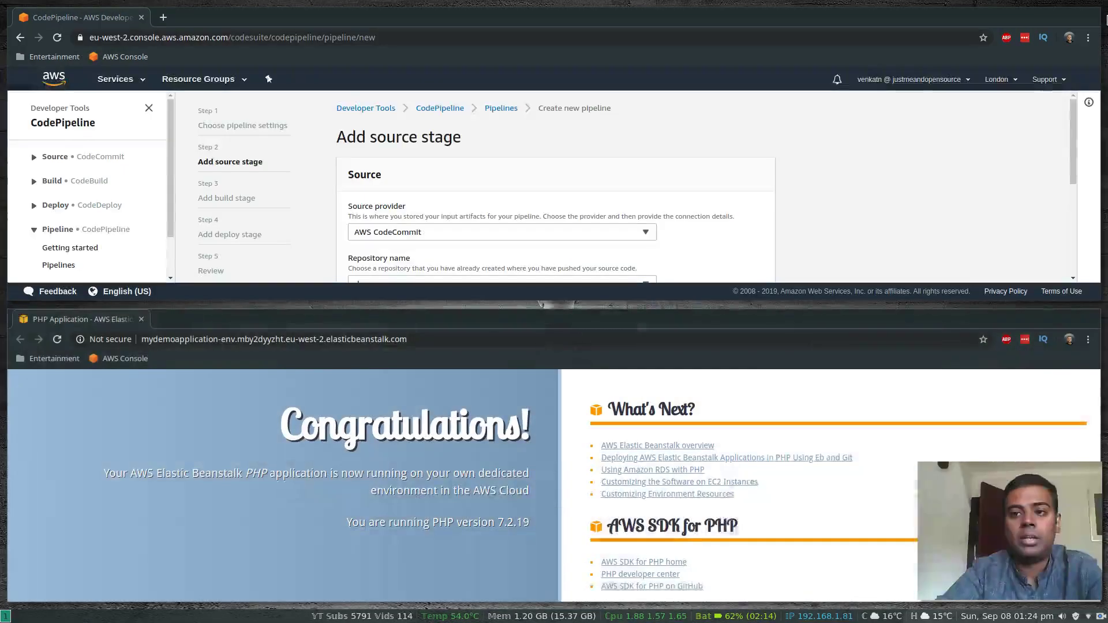
click(591, 36)
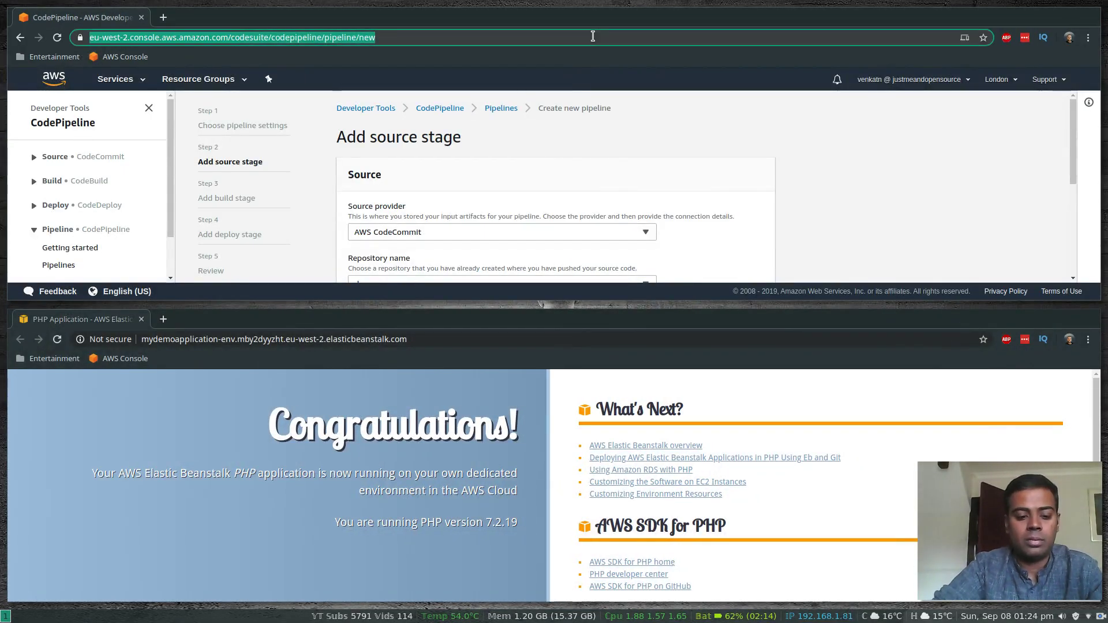
key(super+e)
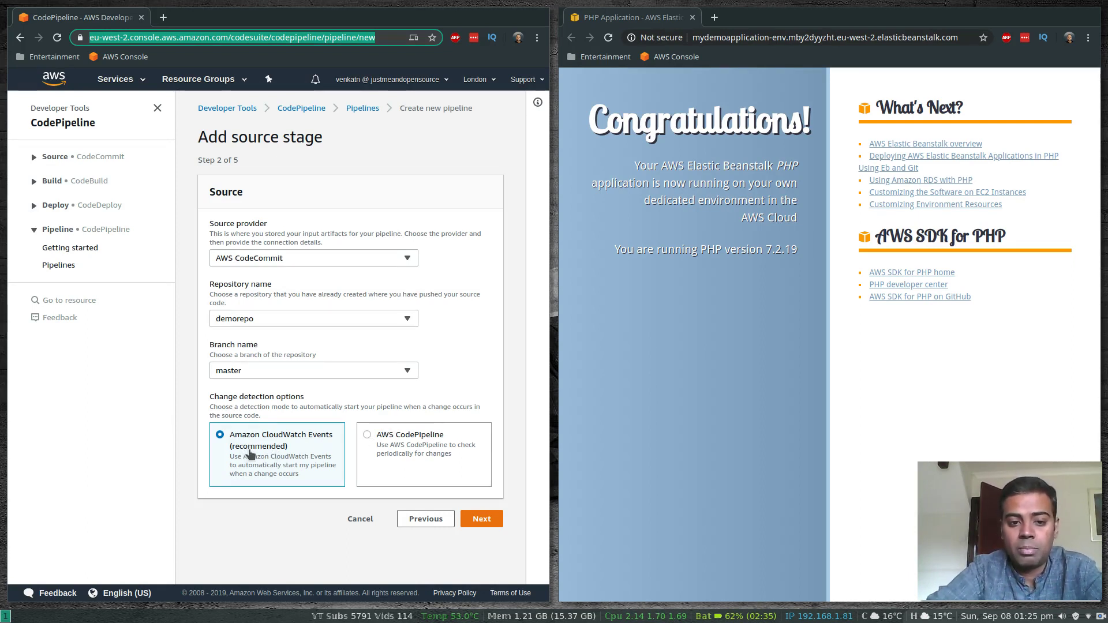
Accept the source stage settings and skip the optional build stage
click(480, 522)
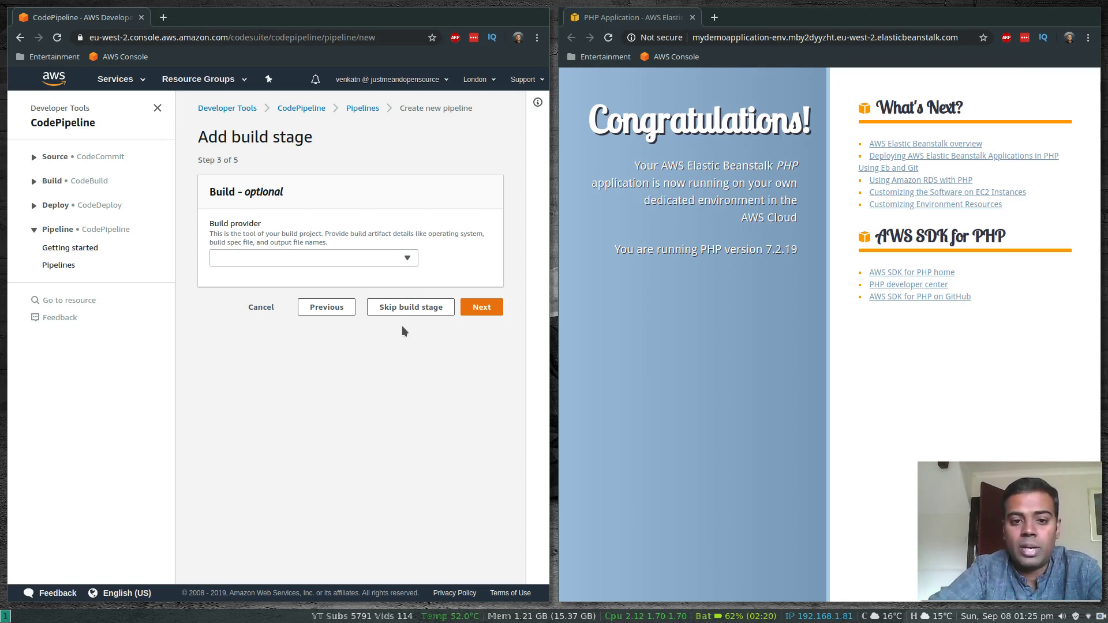
click(415, 311)
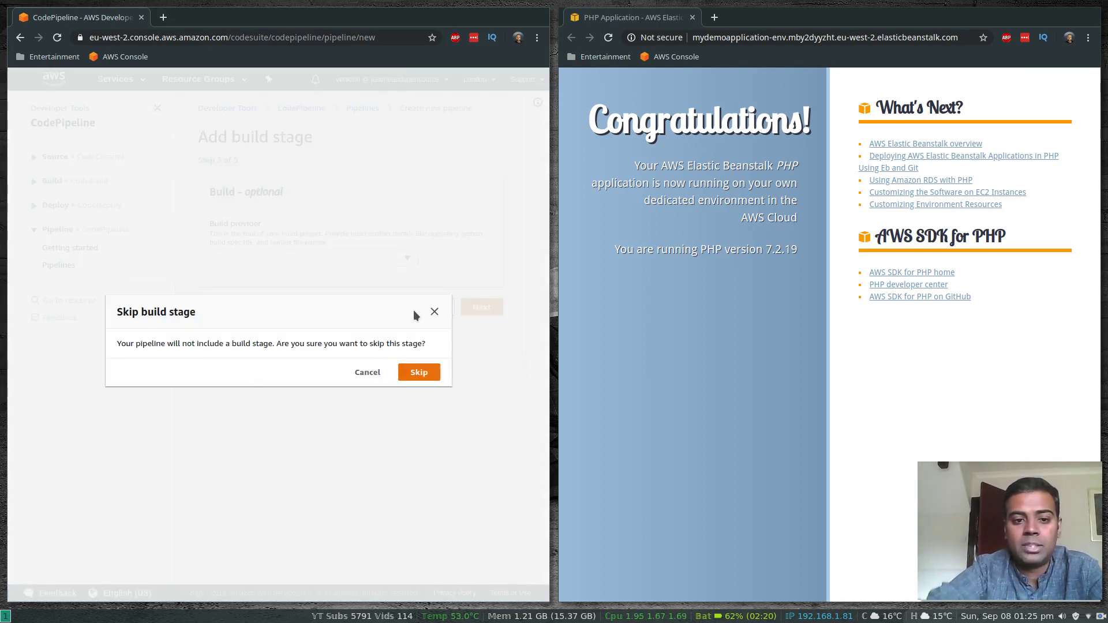
click(420, 372)
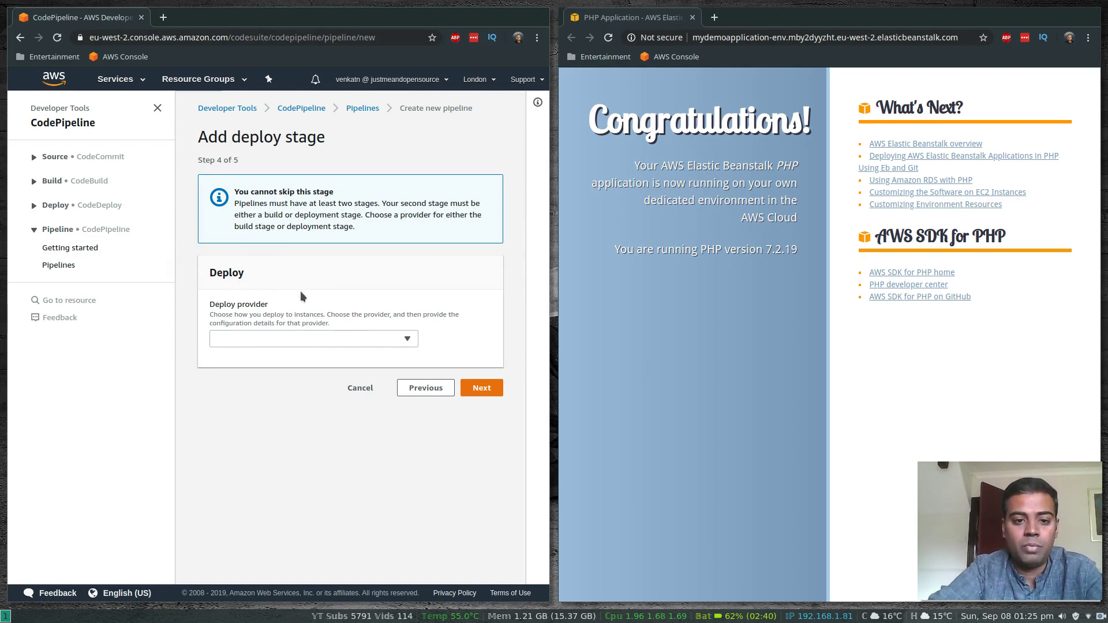
Set the deploy stage to AWS Elastic Beanstalk with application MyDemoApplication and environment Mydemoapplication-env, and continue to the review
click(351, 341)
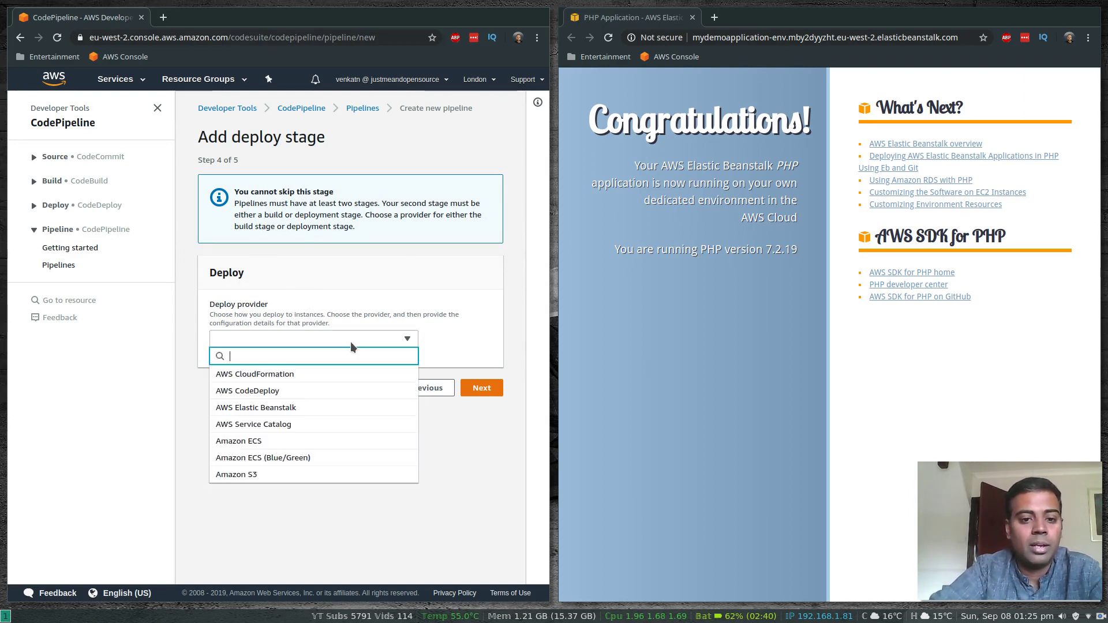
click(271, 408)
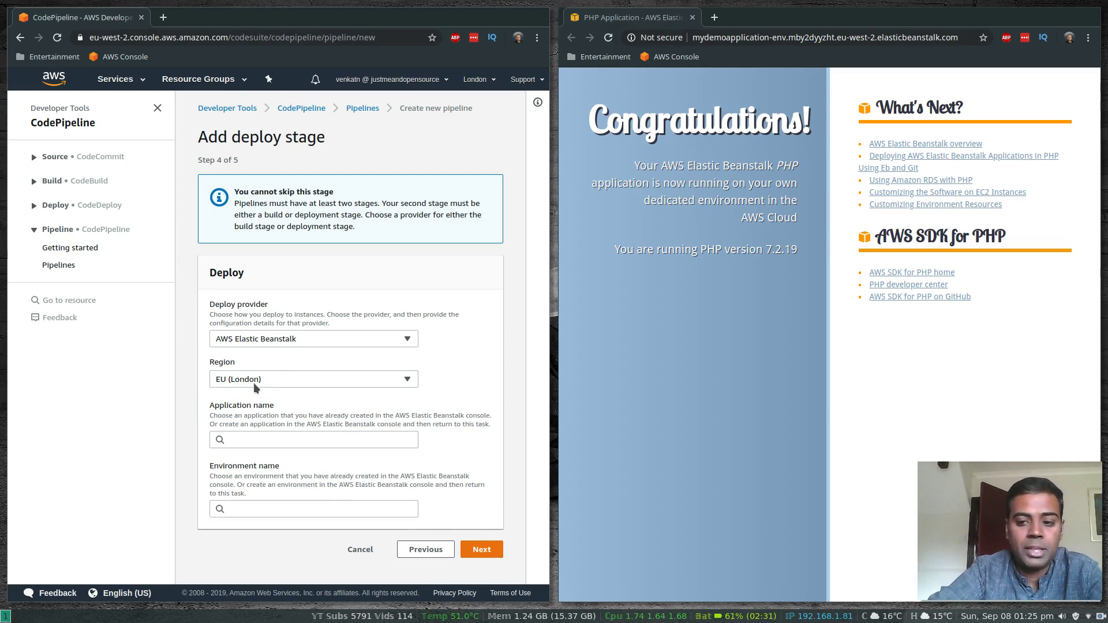
click(264, 439)
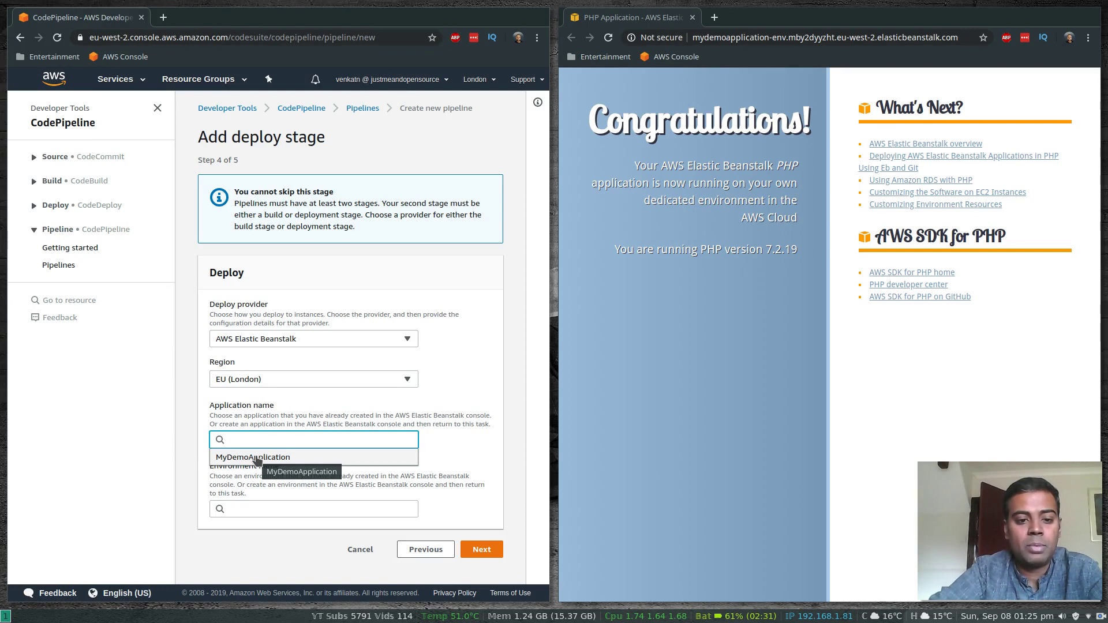
click(250, 459)
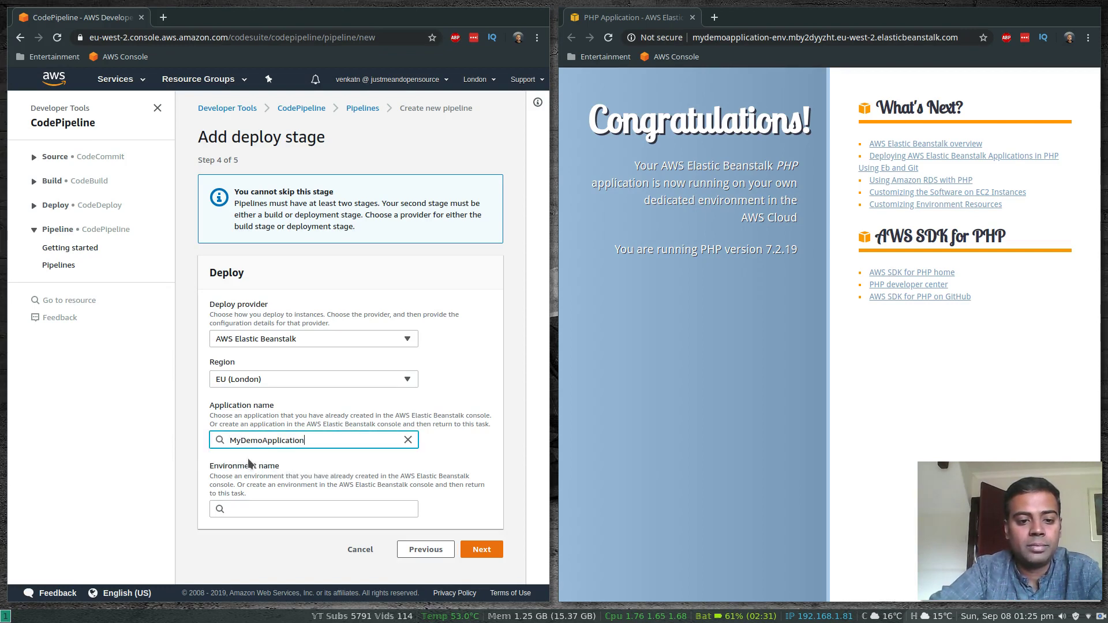
click(273, 510)
click(263, 527)
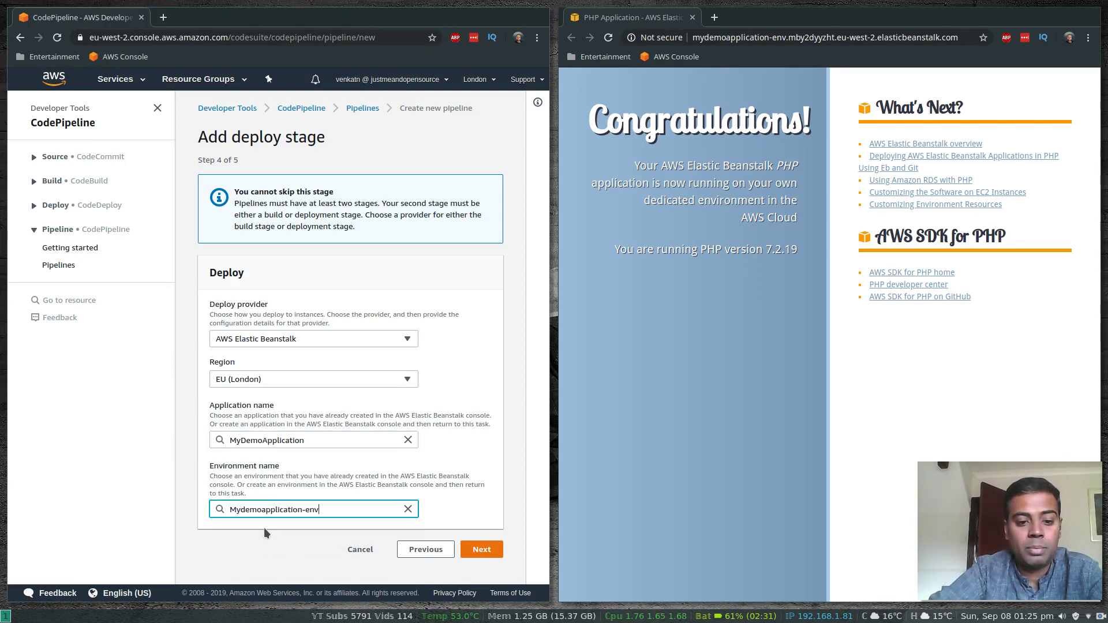
click(481, 549)
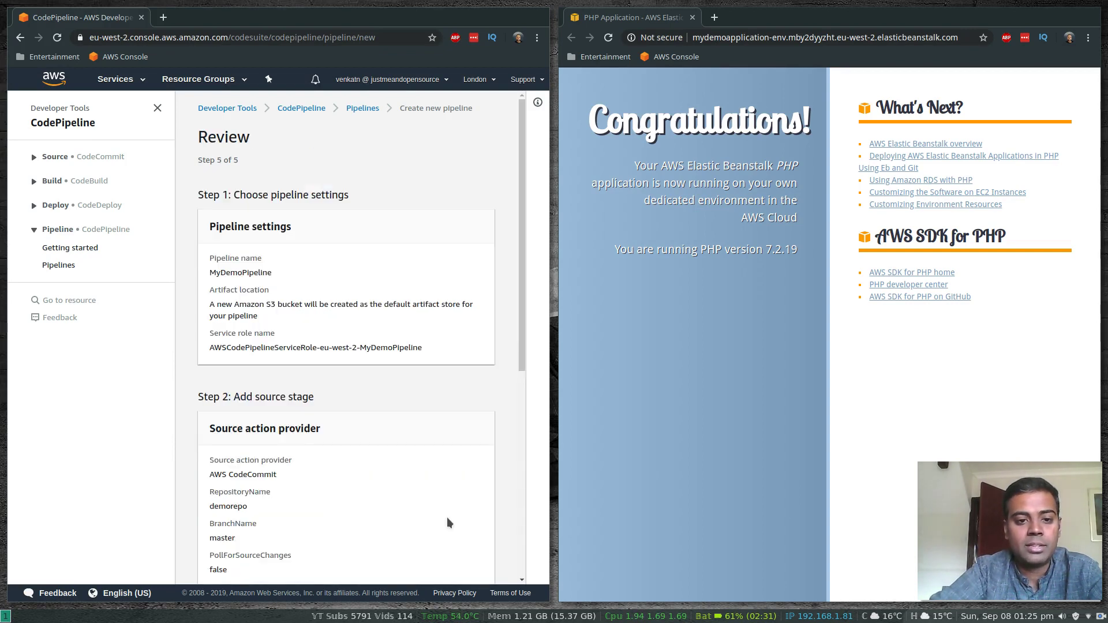
Review the settings of MyDemoPipeline and create the pipeline
scroll(396, 488, down, 3)
scroll(396, 489, down, 4)
click(444, 553)
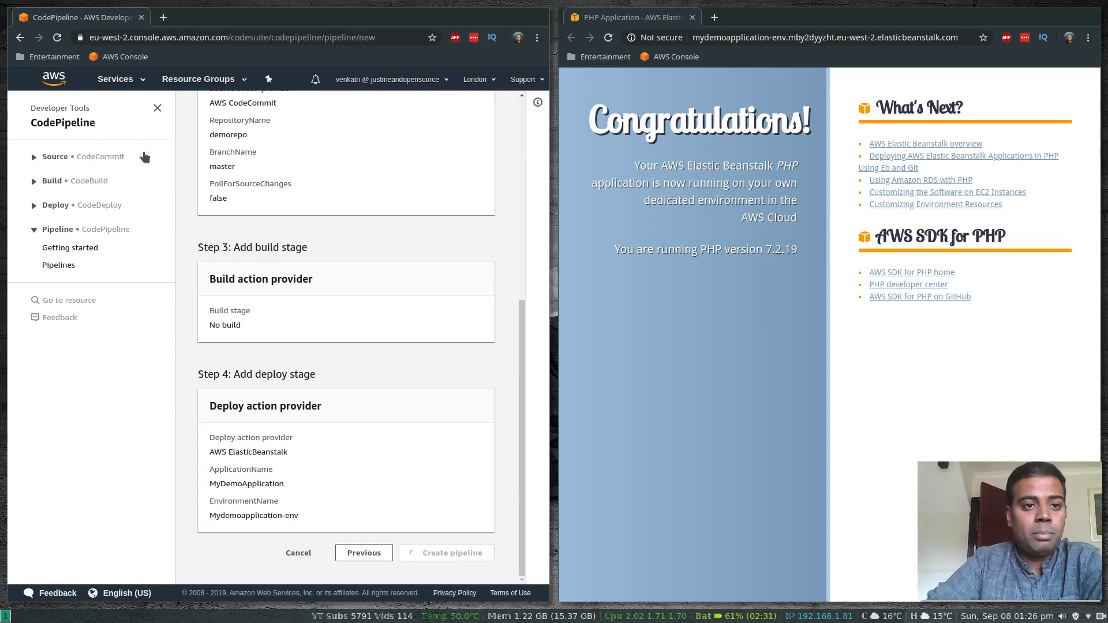
Open the Elastic Beanstalk console in a new browser tab, and return to the MyDemoPipeline page to check its stages
click(142, 82)
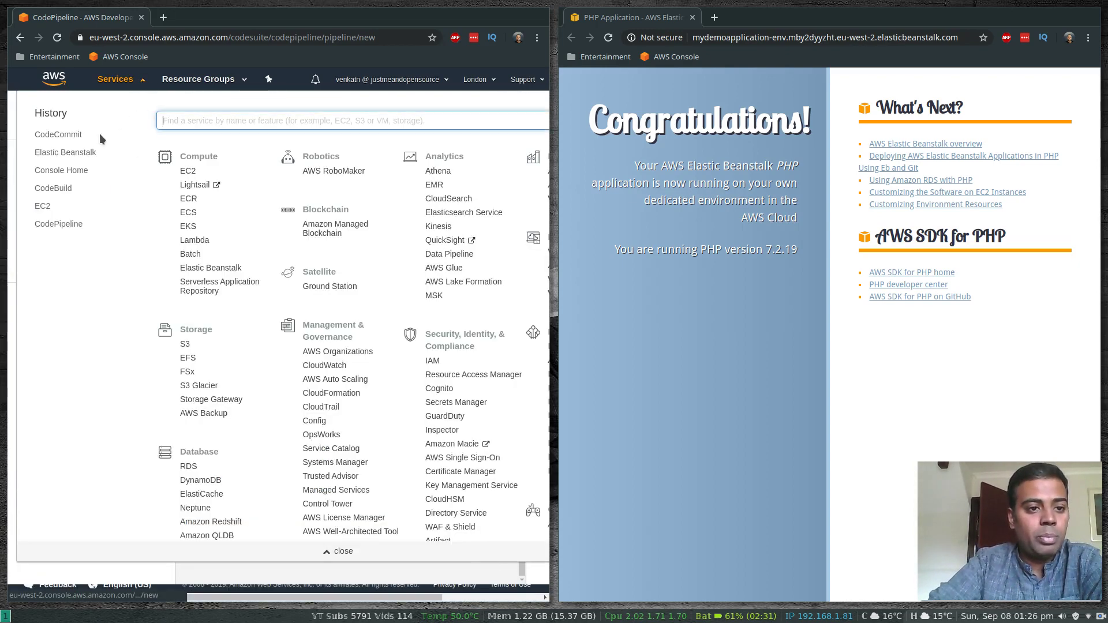
right_click(76, 155)
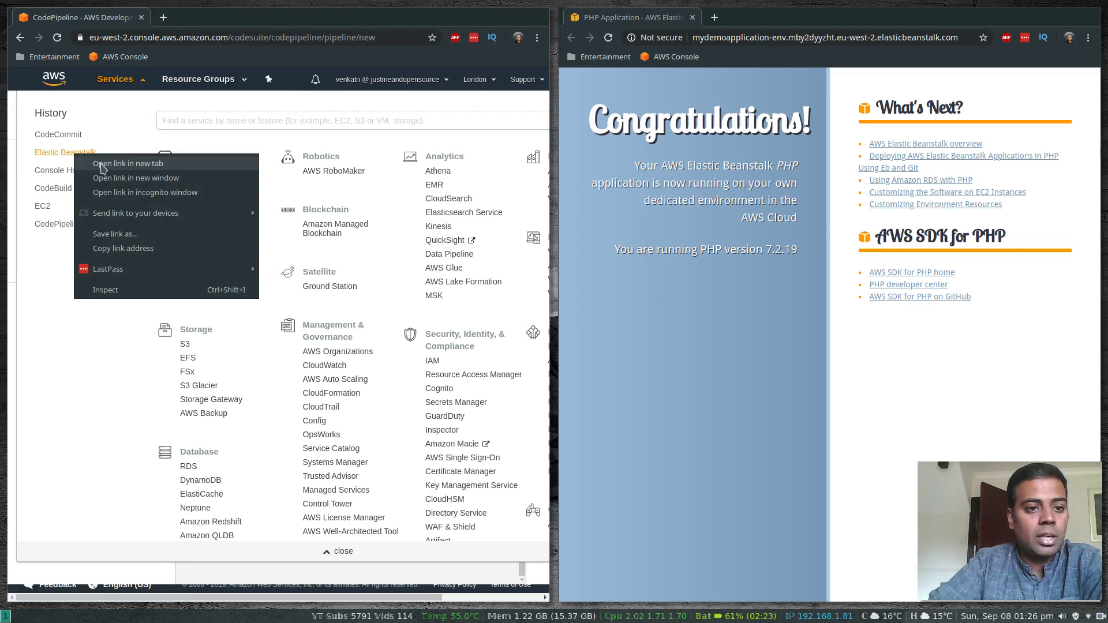
click(119, 164)
click(190, 14)
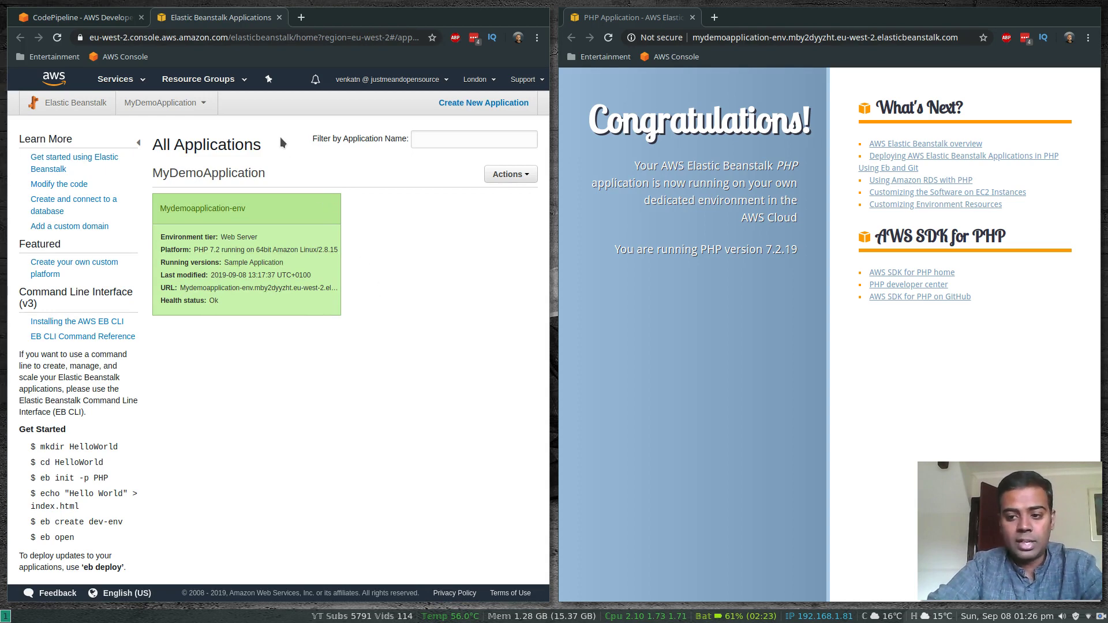
click(91, 17)
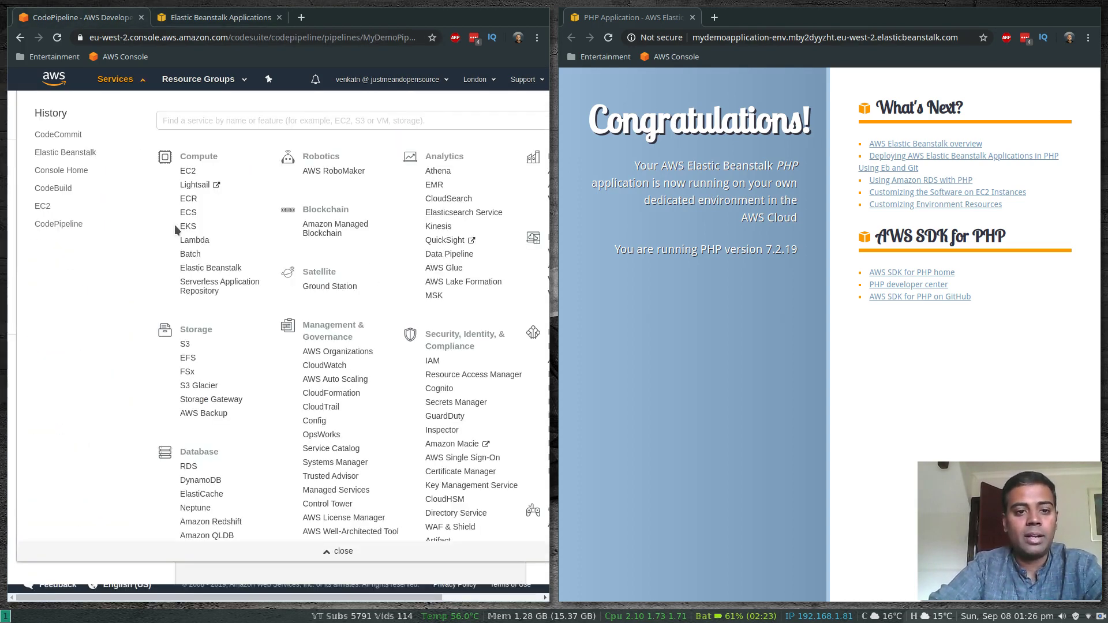
click(11, 254)
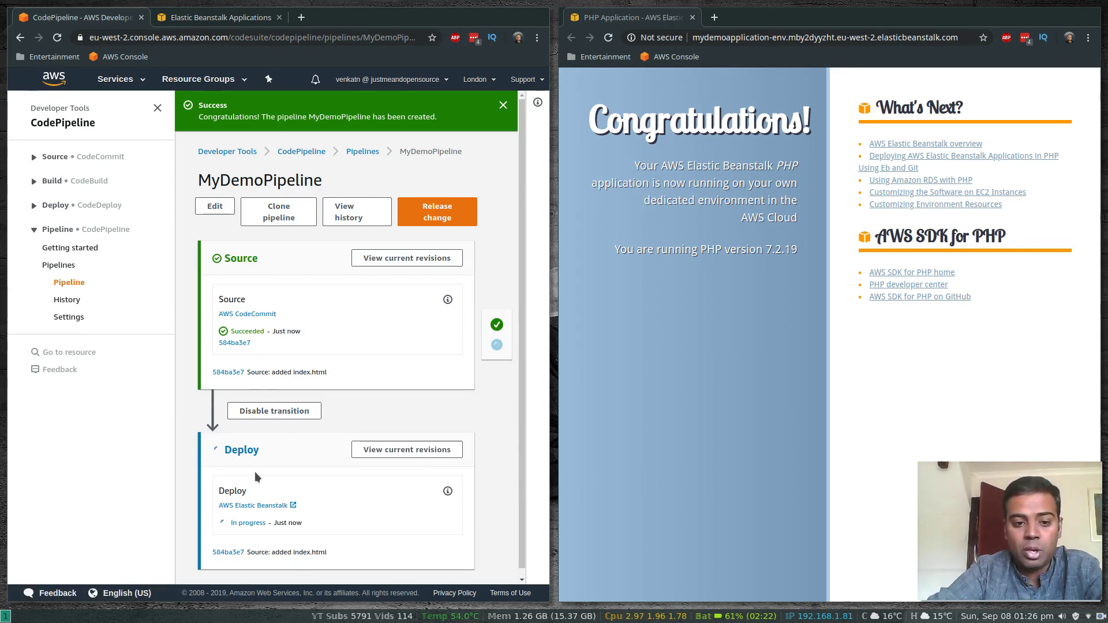
Check the recent events and running version on the Mydemoapplication-env dashboard in Elastic Beanstalk, and reload the deployed application's page
click(220, 18)
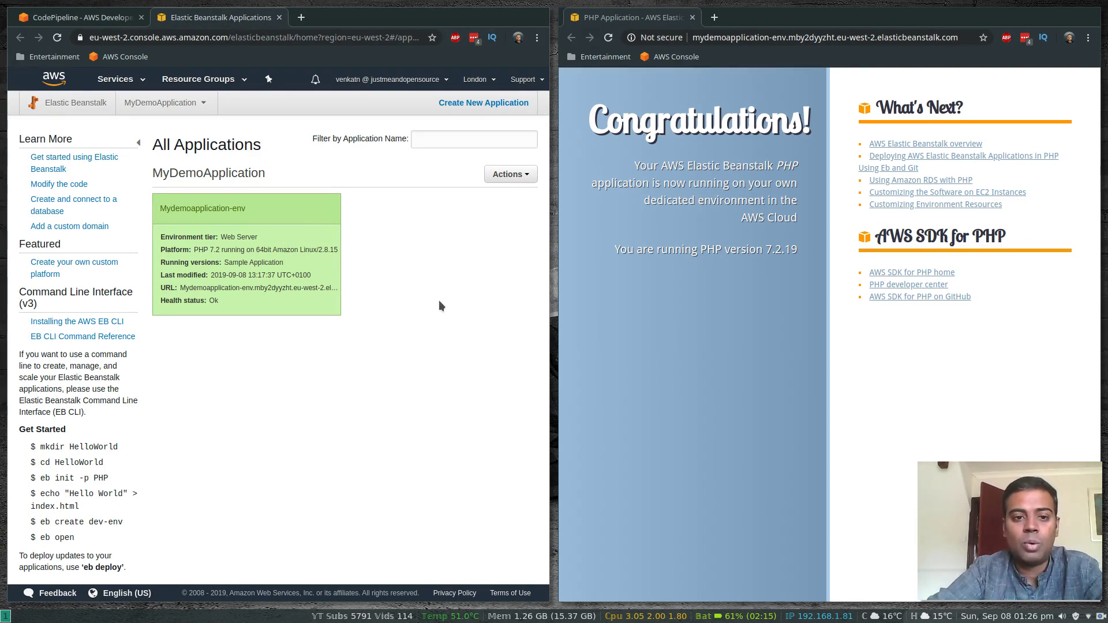
click(215, 208)
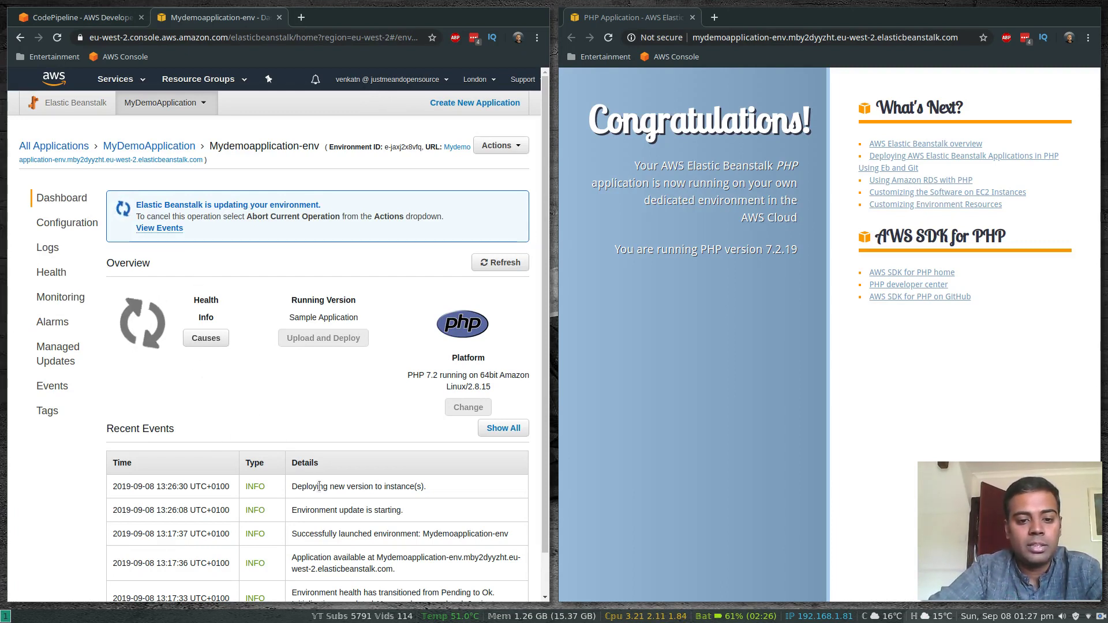
drag(291, 487, 438, 493)
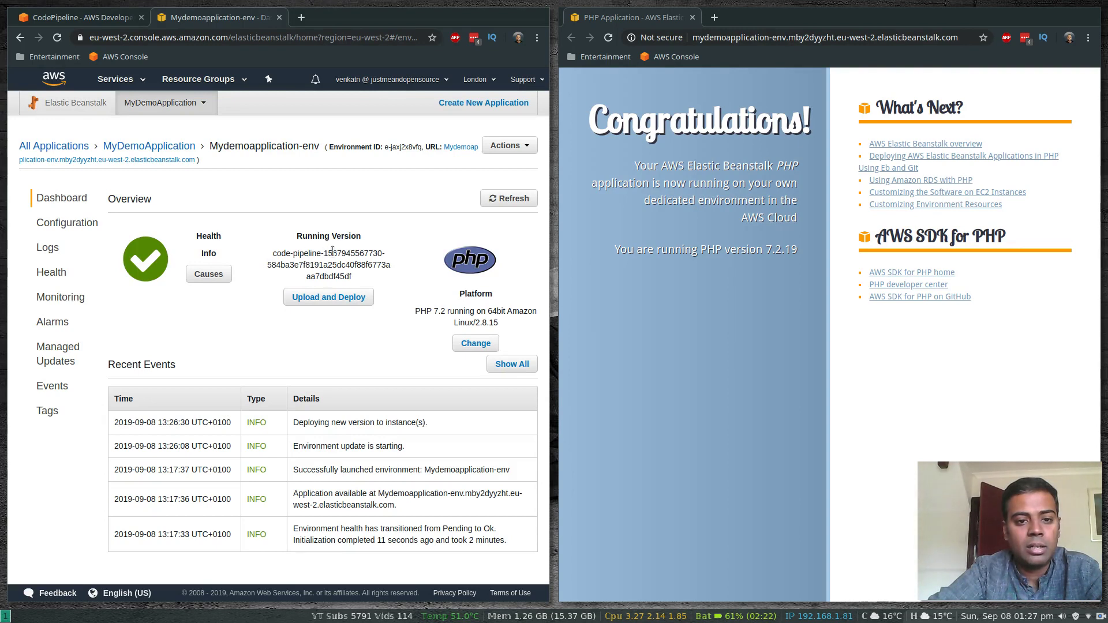
drag(307, 276, 358, 276)
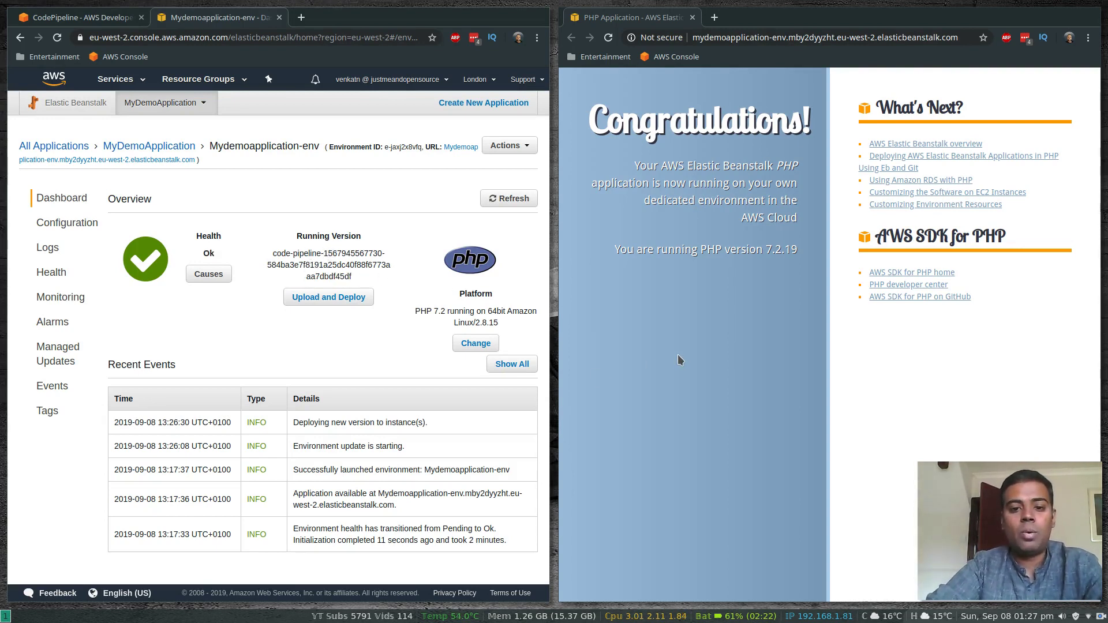
click(609, 38)
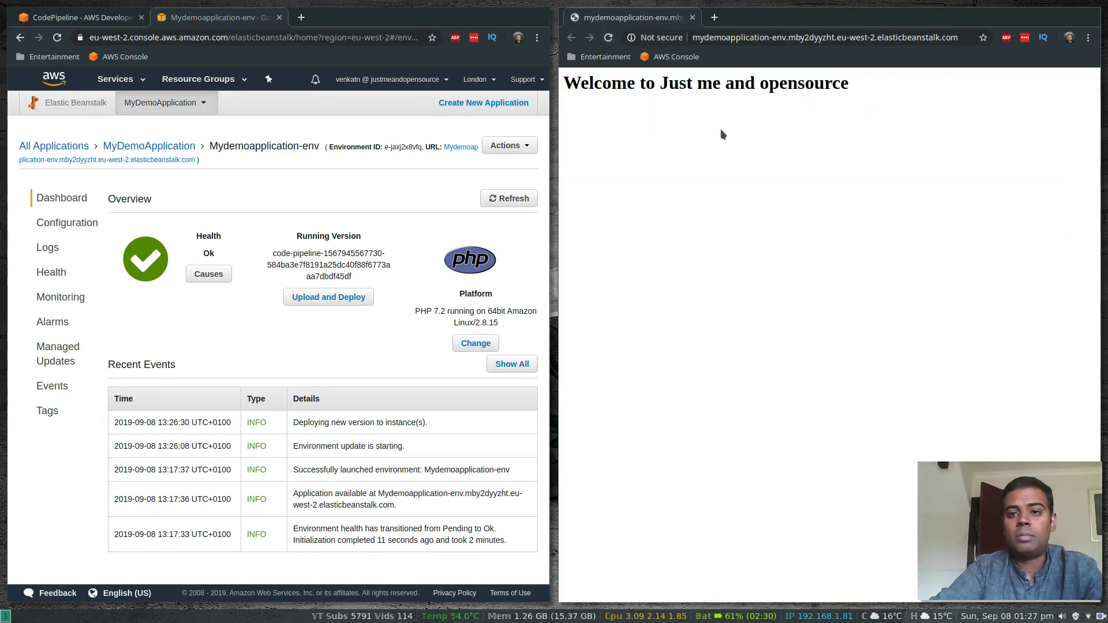